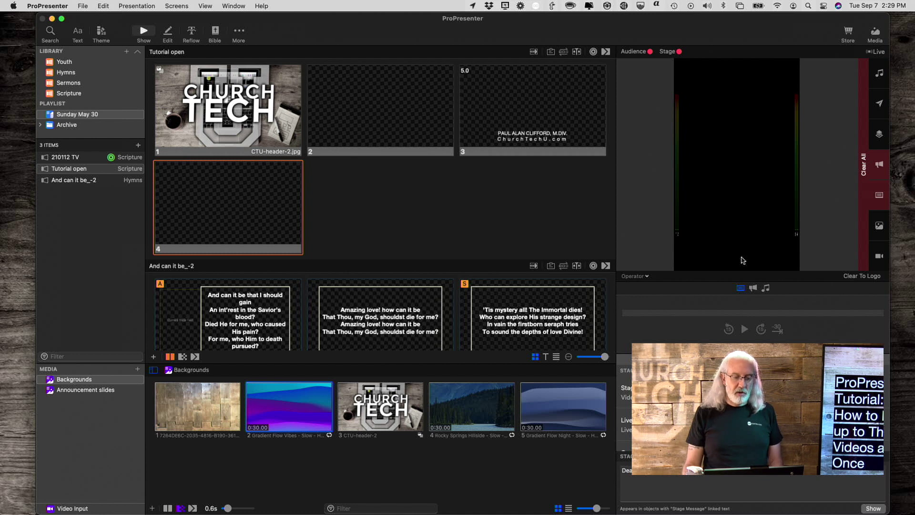
# - Review the Audience and Stage screens and their outputs in Screen Configuration, then close it
pyautogui.scroll(-5, 551, 204)
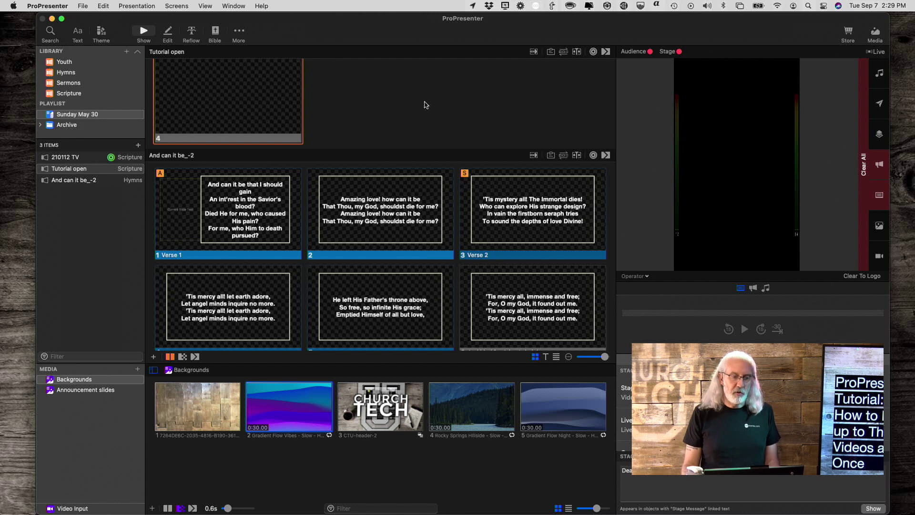
pyautogui.click(179, 7)
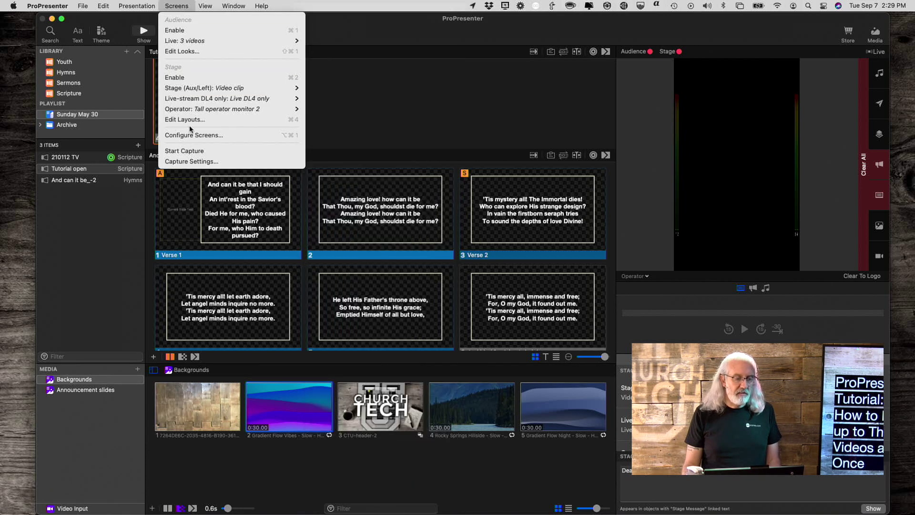
pyautogui.click(189, 135)
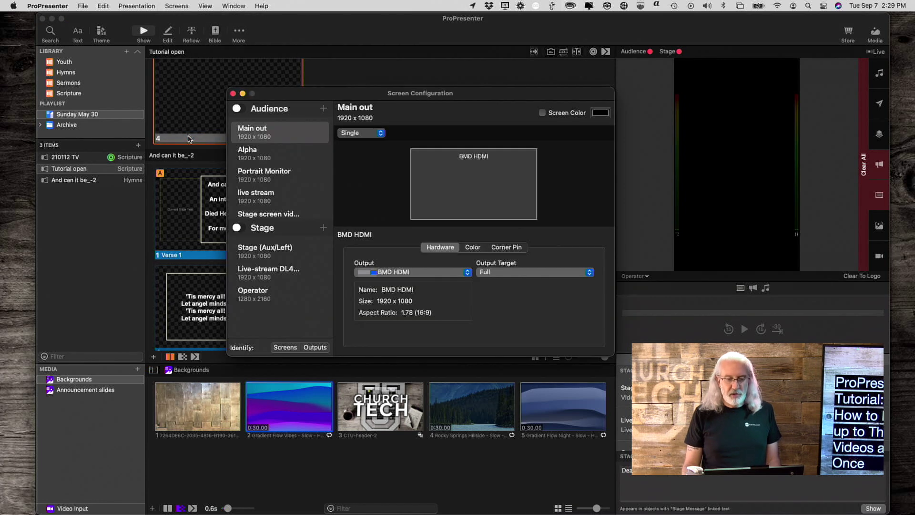
pyautogui.scroll(-2, 315, 187)
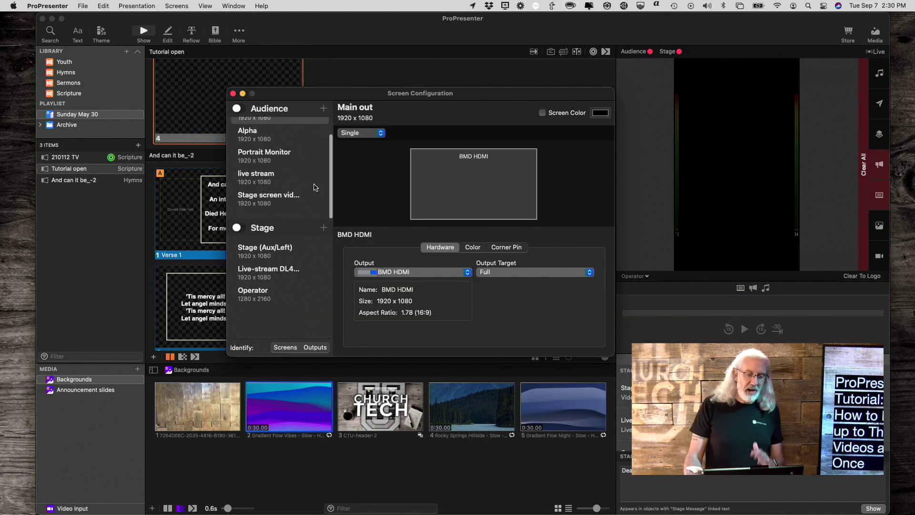
pyautogui.scroll(2, 315, 188)
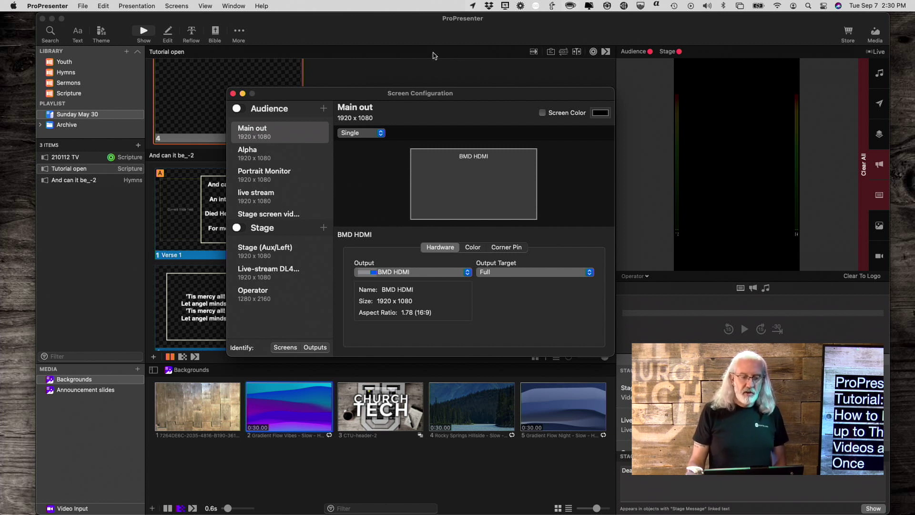
pyautogui.click(233, 93)
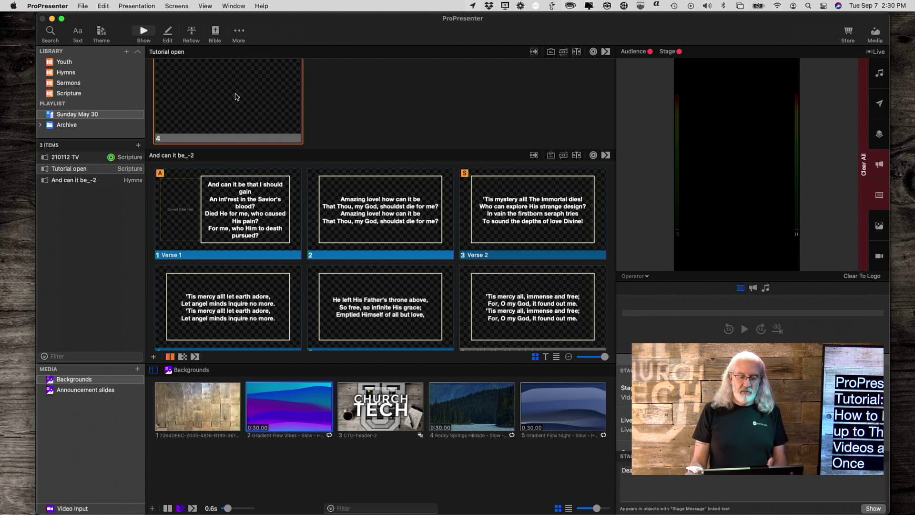
# - Add a new presentation named '3 videos' to the Youth library
pyautogui.scroll(-10, 191, 133)
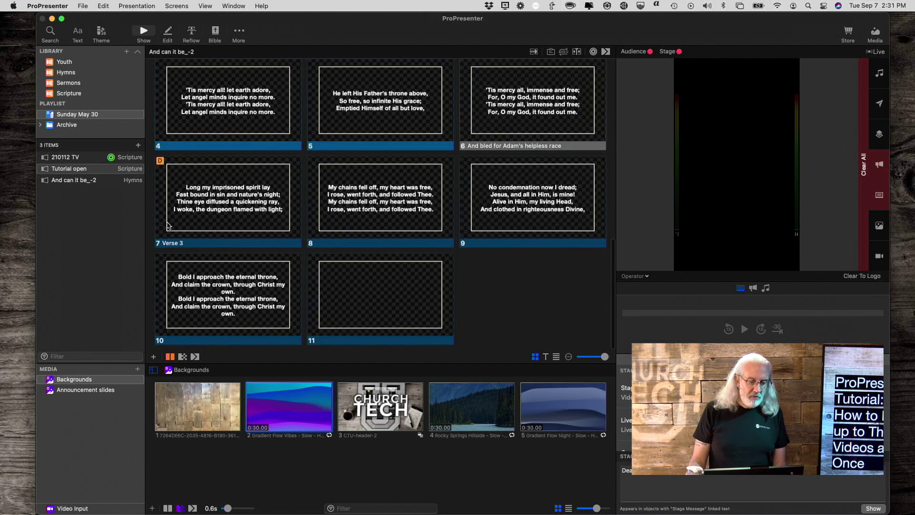
pyautogui.click(154, 356)
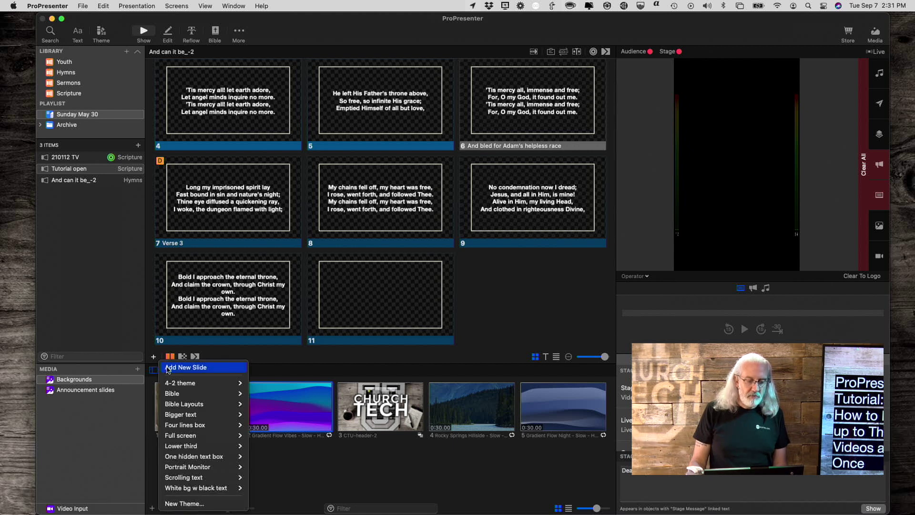
pyautogui.press('Escape')
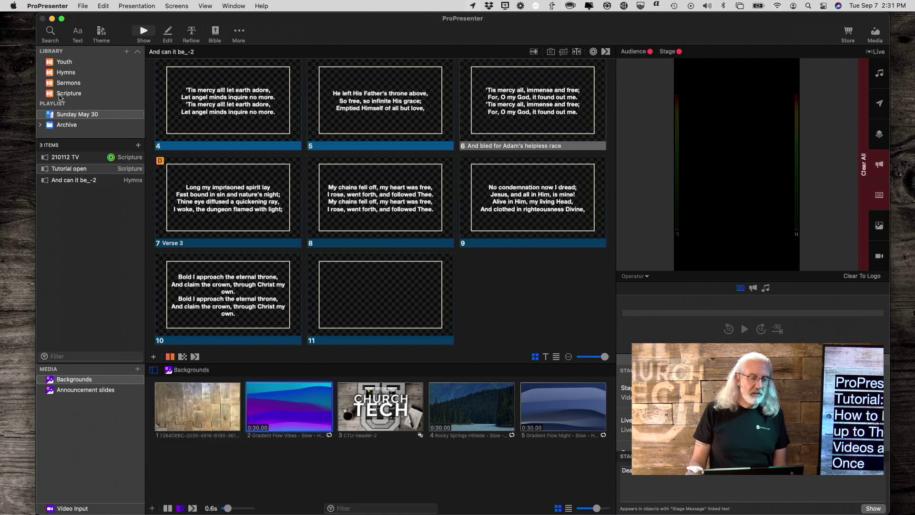
pyautogui.click(127, 52)
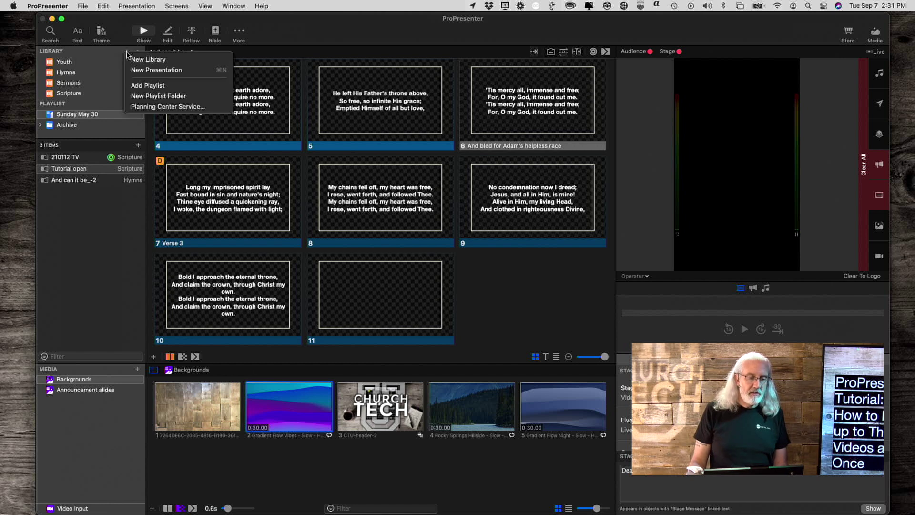
pyautogui.click(134, 70)
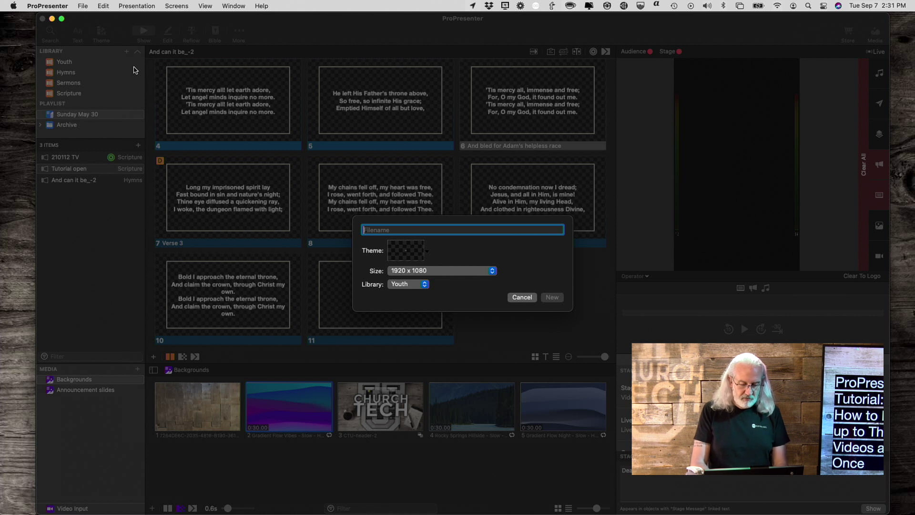
pyautogui.write('3 videos')
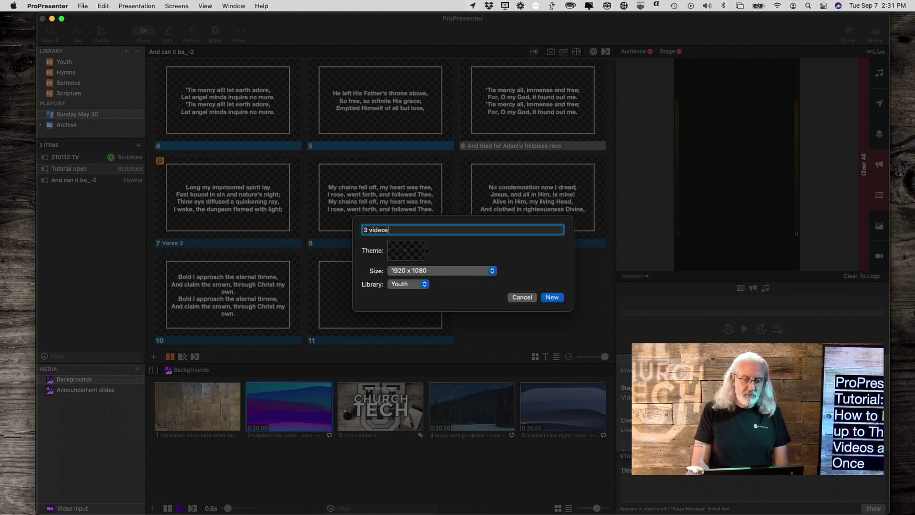
pyautogui.press('Return')
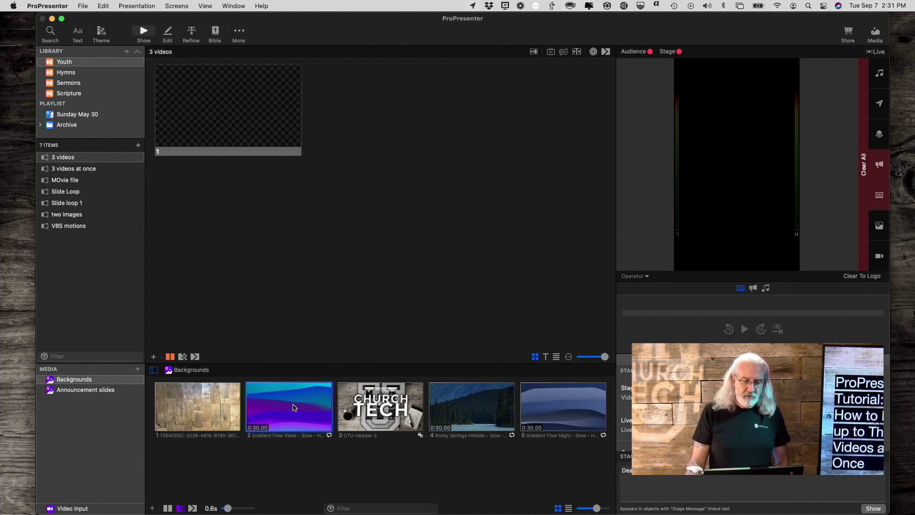
# - Place Gradient Flow Vibes on slide 1 and convert its media action to a slide element
pyautogui.moveTo(294, 408); pyautogui.dragTo(247, 104)
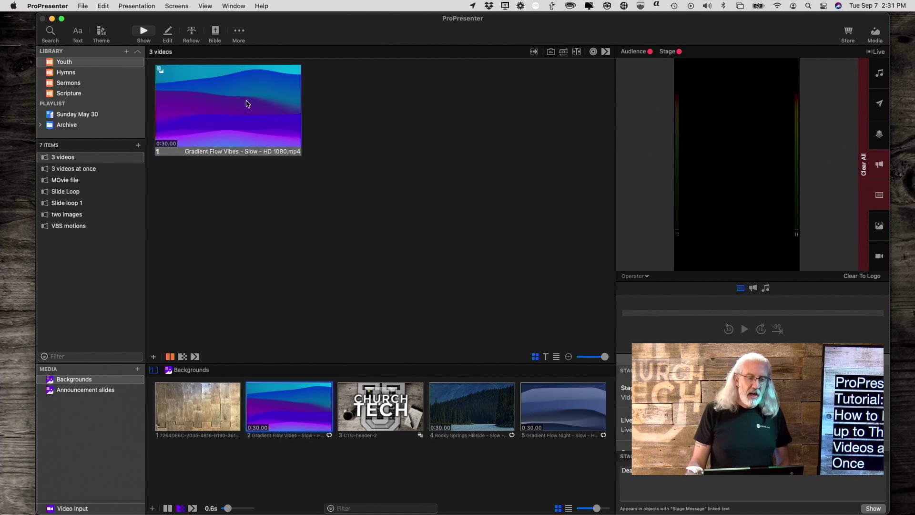
pyautogui.rightClick(247, 104)
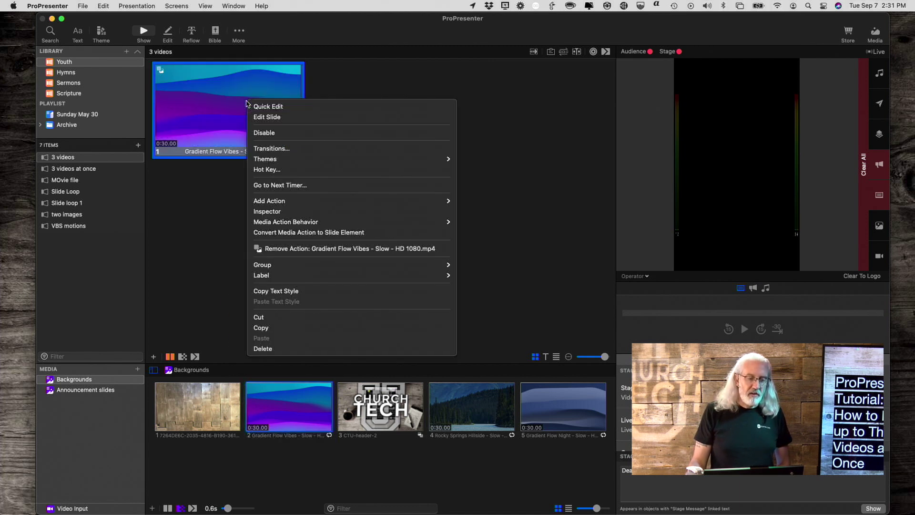
pyautogui.click(264, 233)
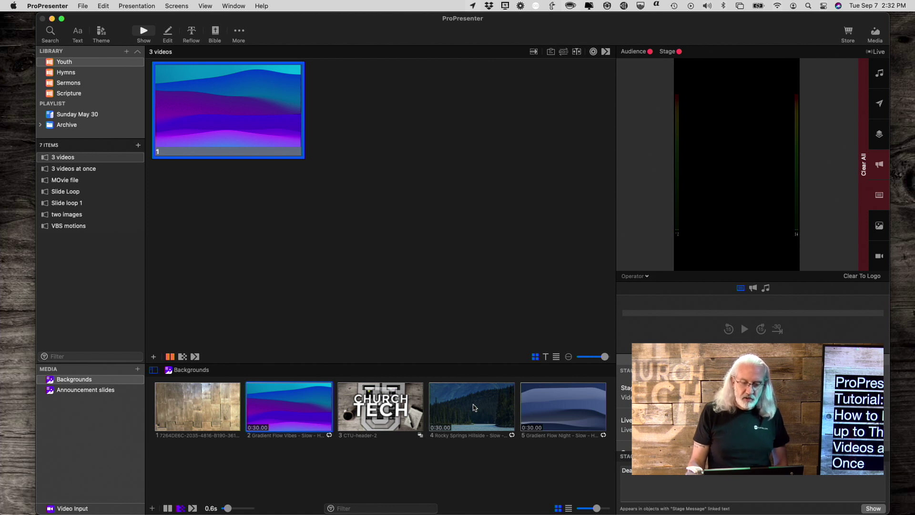
pyautogui.rightClick(474, 407)
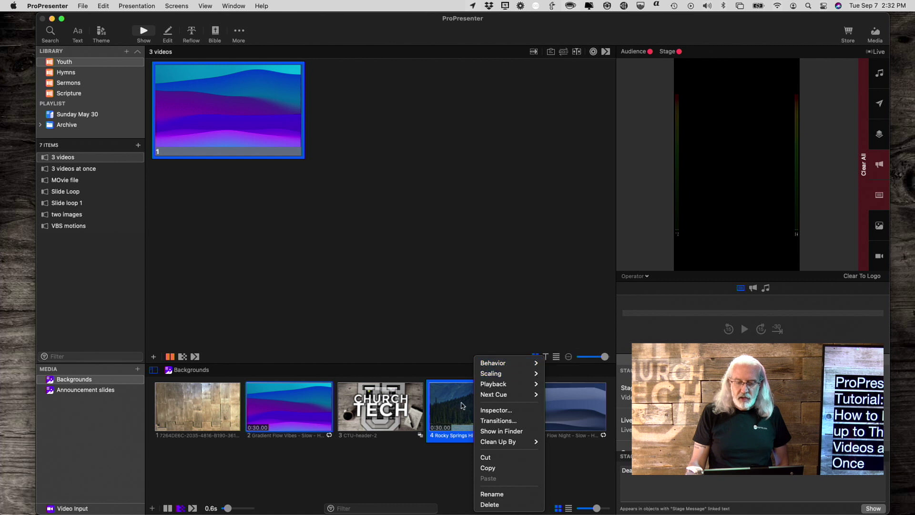
# - Drop the Rocky Springs Hillside clip onto slide 1 as its media cue
pyautogui.click(446, 471)
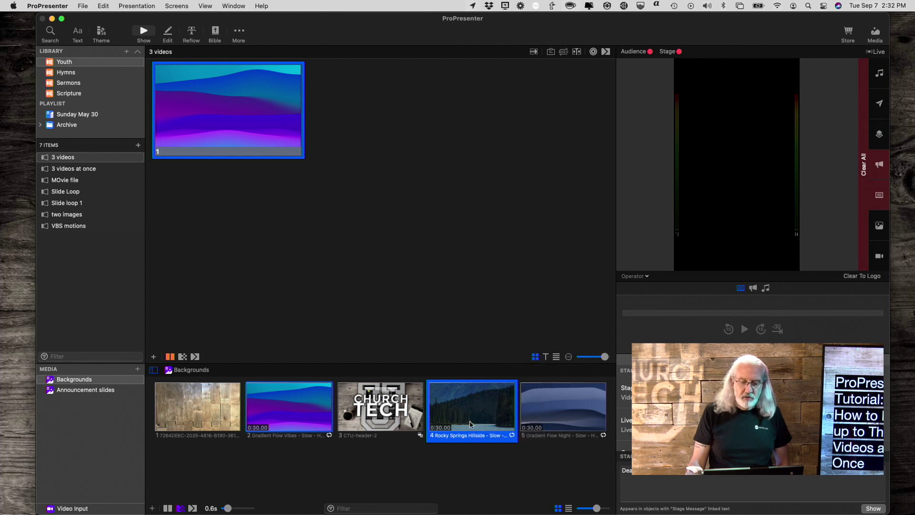
pyautogui.moveTo(470, 424); pyautogui.dragTo(239, 117)
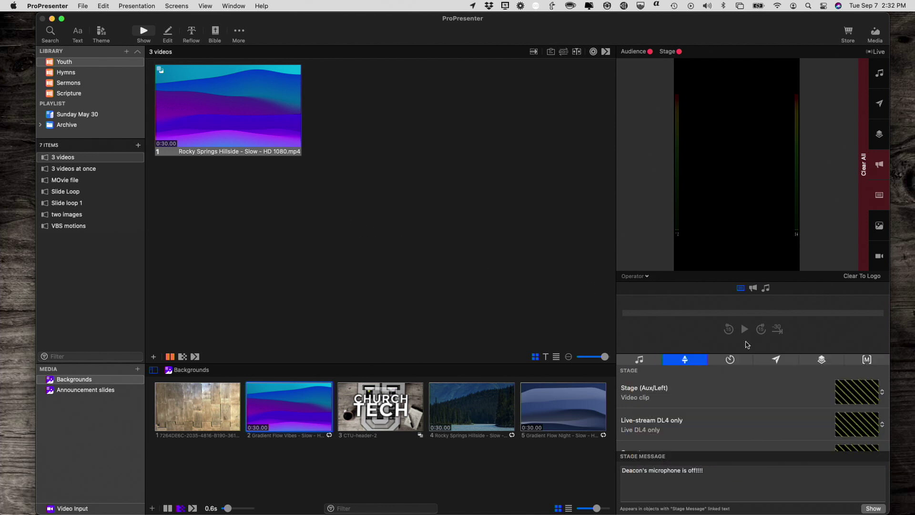
# - Add a prop named 'Dark blue video' in the Props list and open it in the editor
pyautogui.click(821, 361)
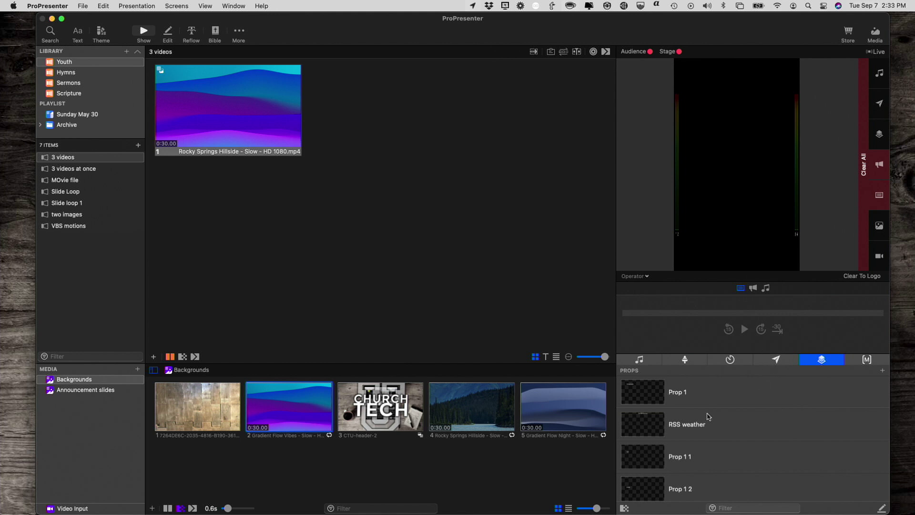
pyautogui.scroll(-5, 724, 428)
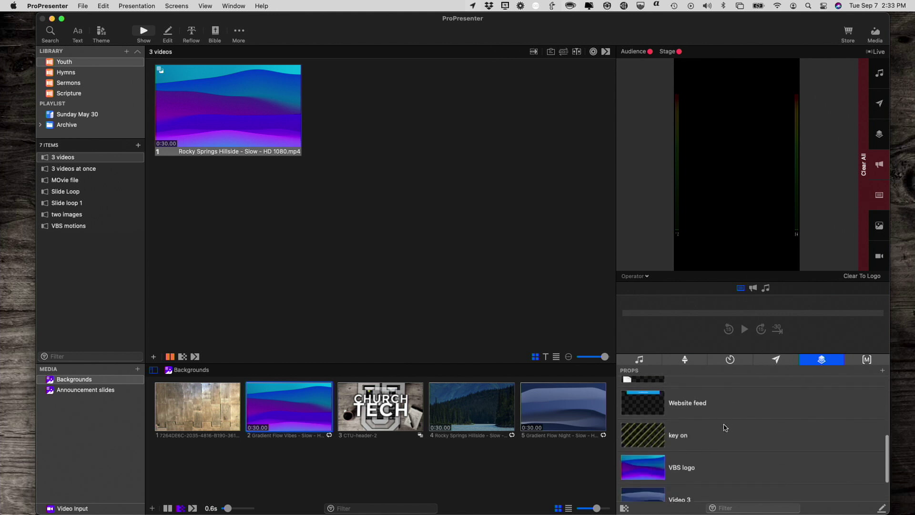
pyautogui.scroll(-1, 724, 427)
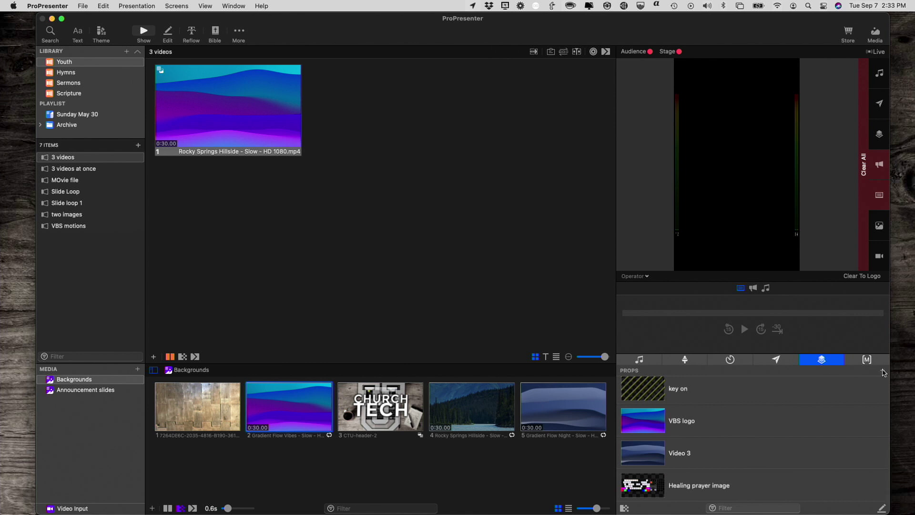
pyautogui.click(882, 371)
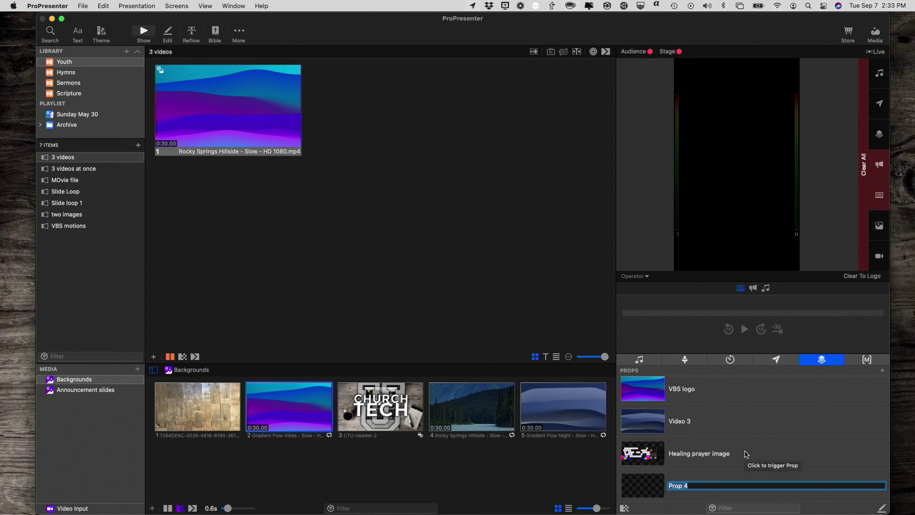
pyautogui.write('Dark')
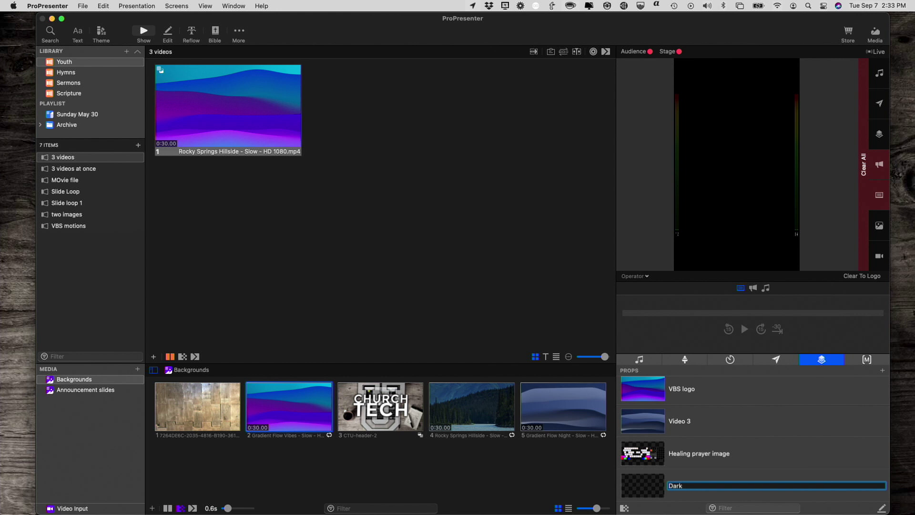
pyautogui.write(' blue video')
pyautogui.press('Return')
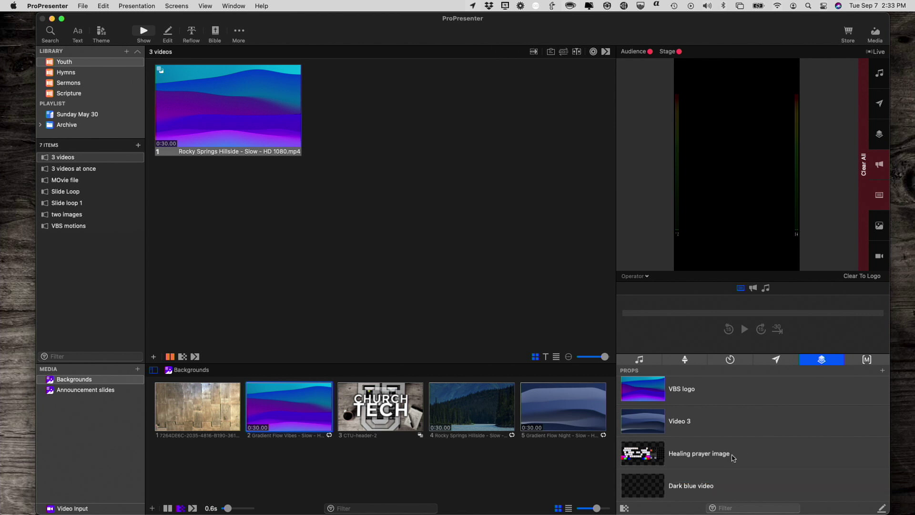
pyautogui.rightClick(644, 490)
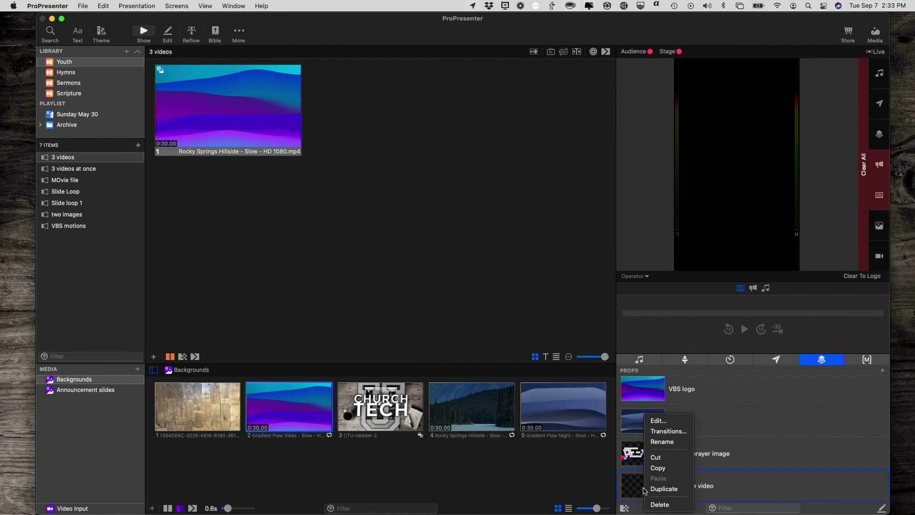
pyautogui.click(658, 422)
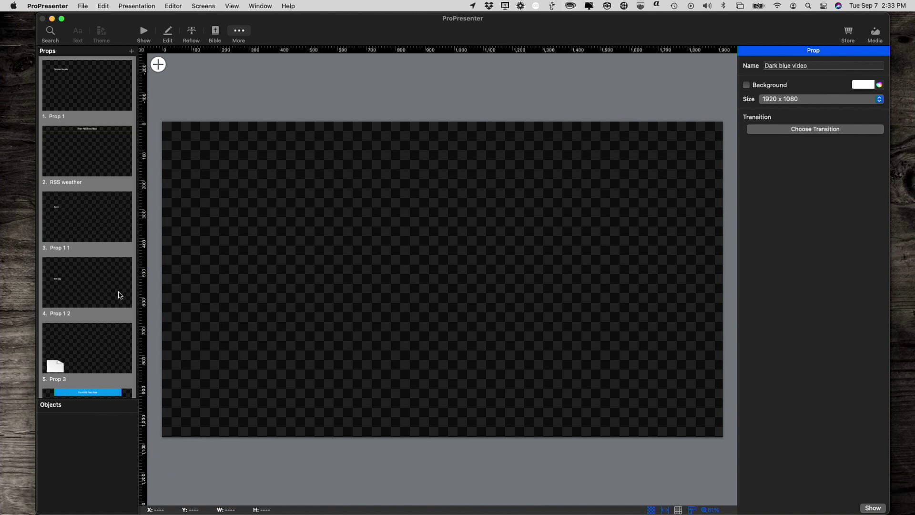
# - Choose Media from the prop's add-object menu to bring up the file dialog
pyautogui.scroll(-5, 120, 295)
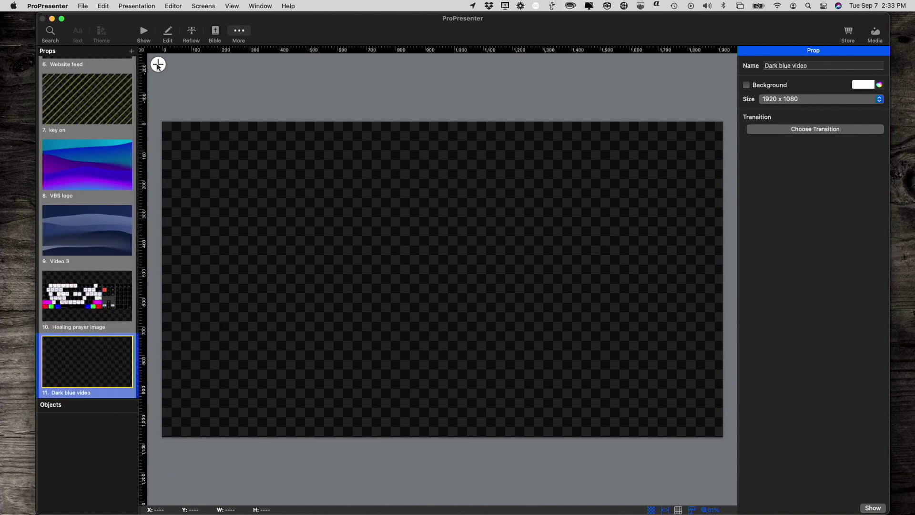
pyautogui.click(158, 65)
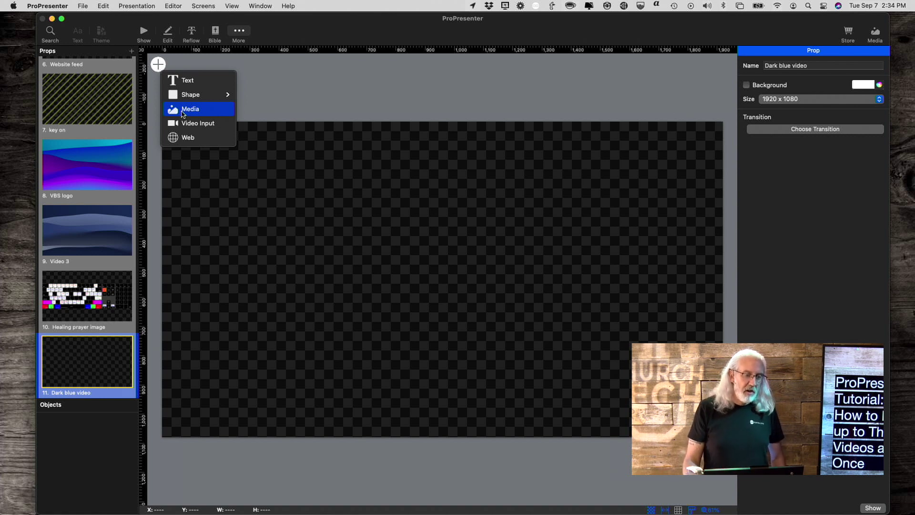
pyautogui.click(183, 113)
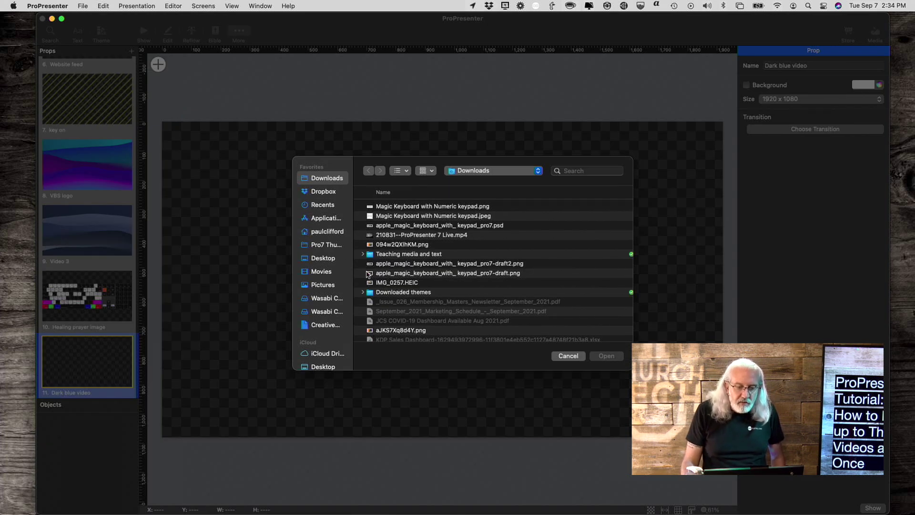
# - Find and open the Teaching media and text folder in the file dialog
pyautogui.scroll(-15, 367, 274)
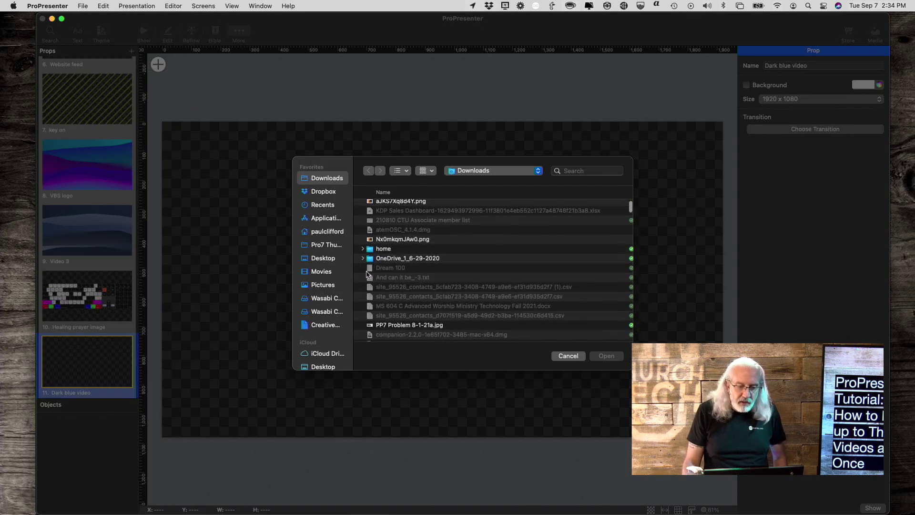
pyautogui.scroll(-15, 368, 274)
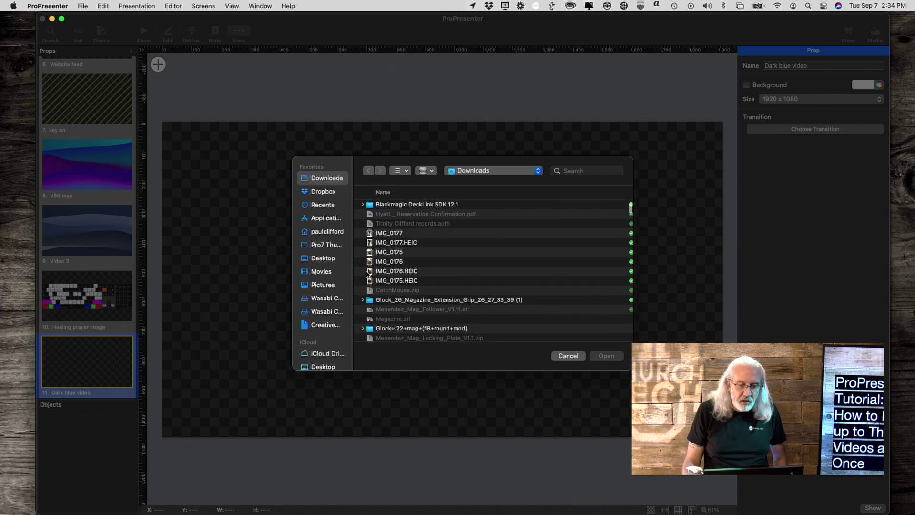
pyautogui.scroll(-5, 367, 274)
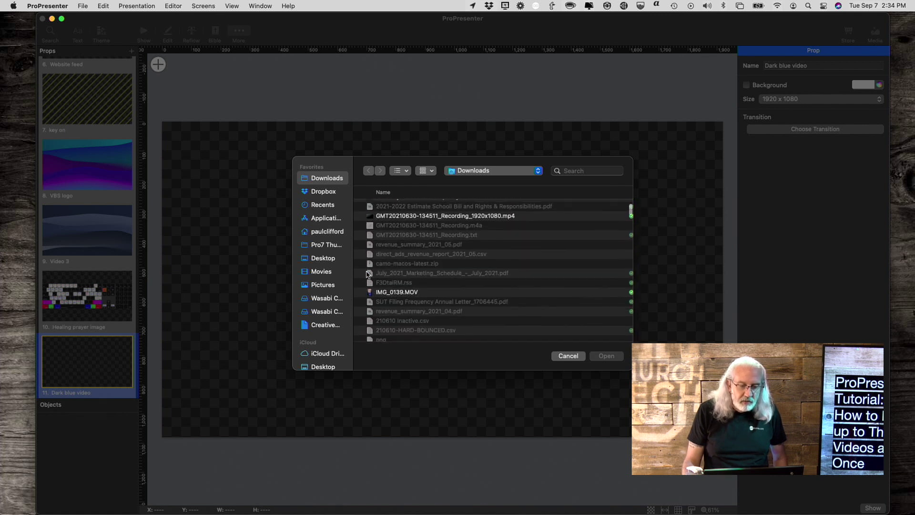
pyautogui.scroll(2, 367, 274)
pyautogui.scroll(-2, 368, 274)
pyautogui.scroll(-10, 367, 274)
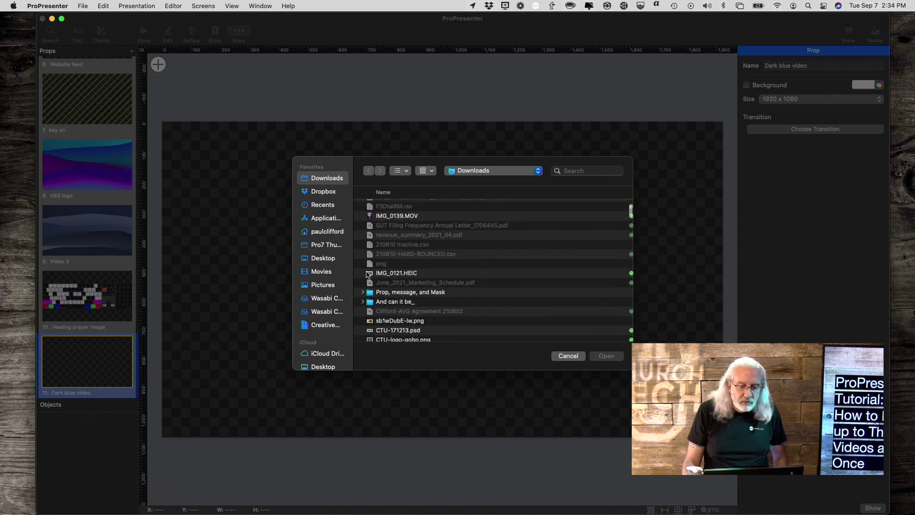
pyautogui.scroll(-10, 367, 274)
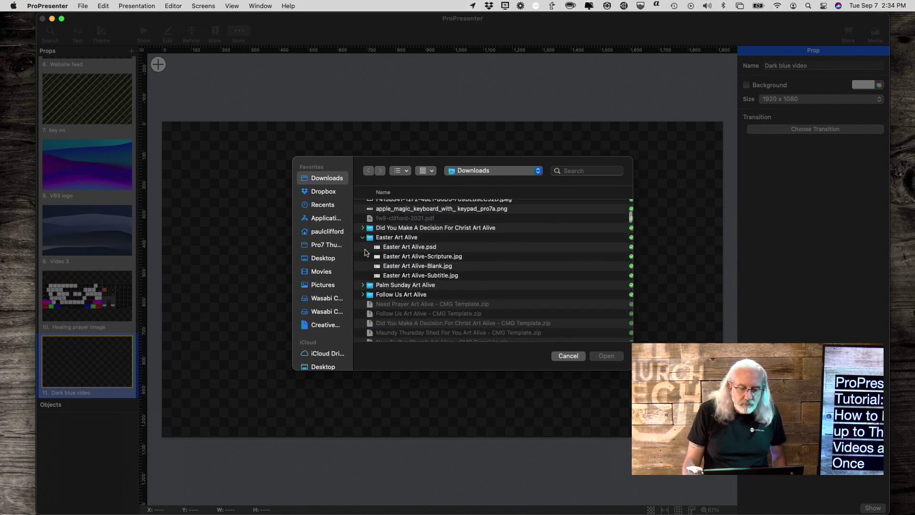
pyautogui.click(586, 171)
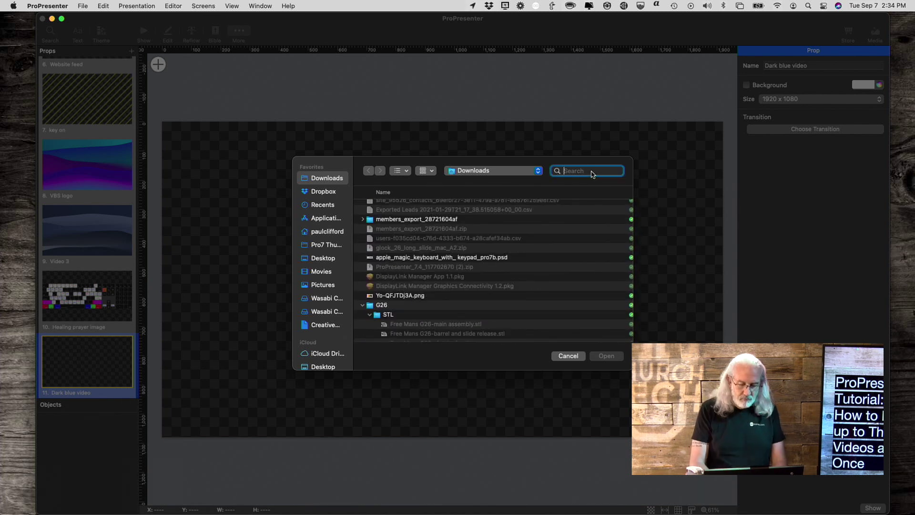
pyautogui.write('teaching')
pyautogui.click(398, 193)
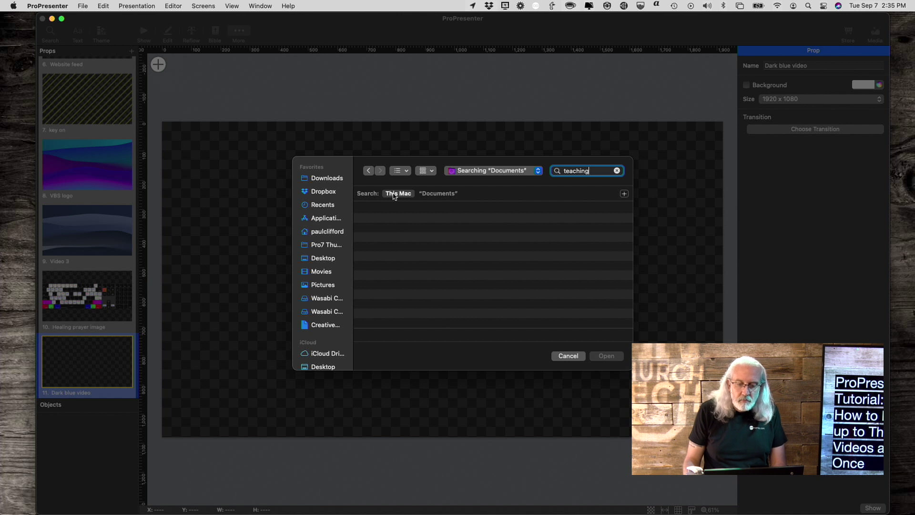
pyautogui.press('super+a')
pyautogui.write('media')
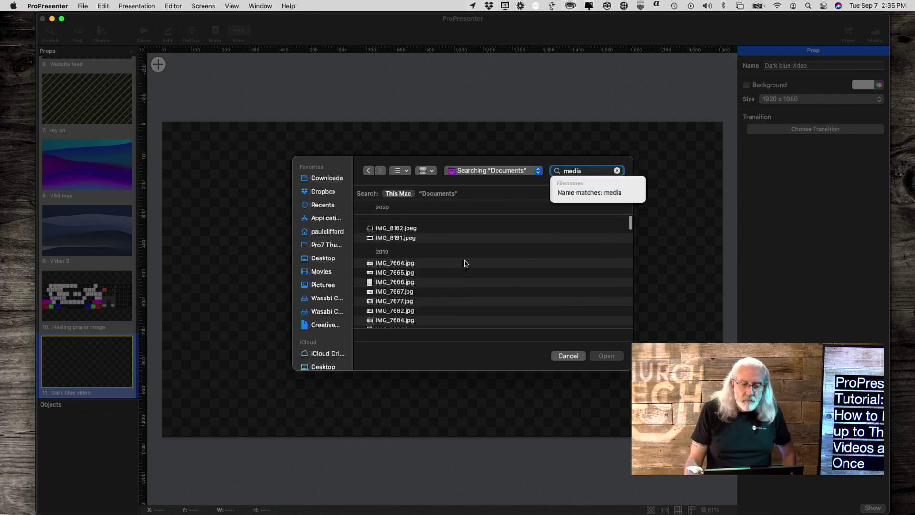
pyautogui.press('Escape')
pyautogui.click(381, 257)
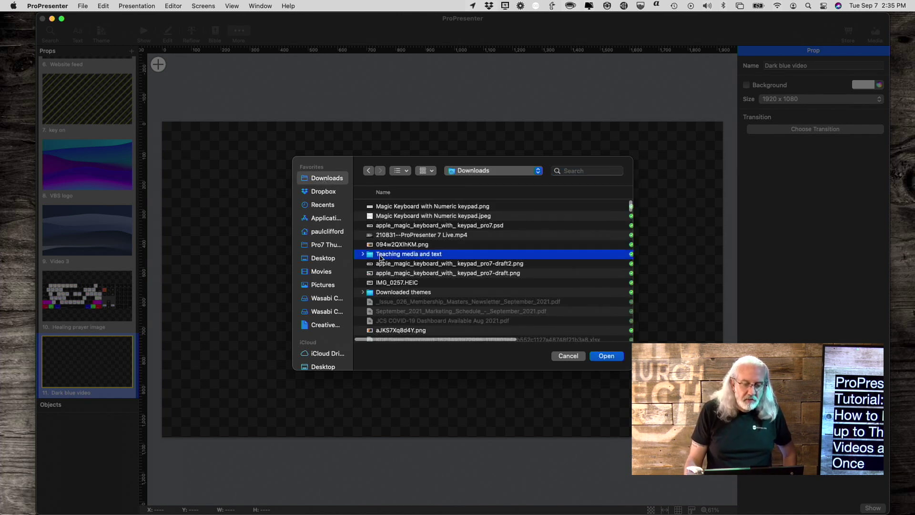
pyautogui.doubleClick(381, 255)
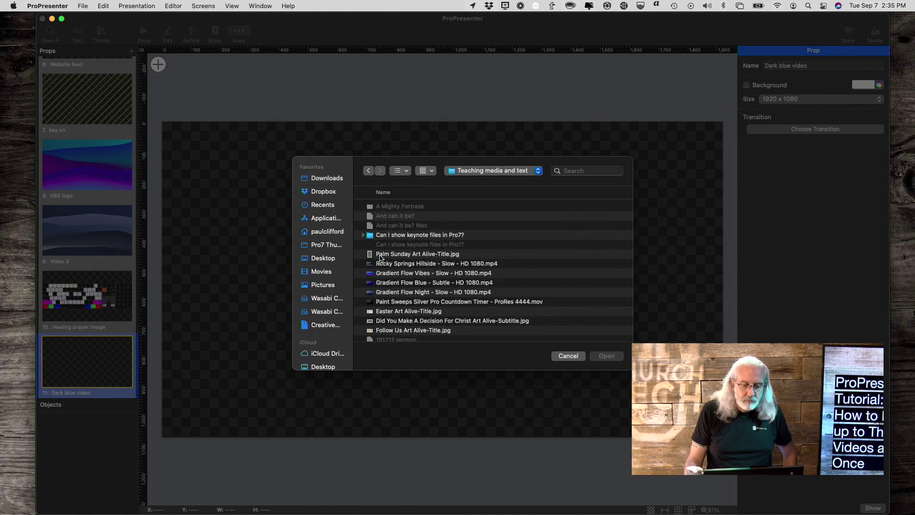
# - Import Gradient Flow Night - Slow - HD 1080.mp4 into the prop, choosing Use Existing
pyautogui.click(391, 292)
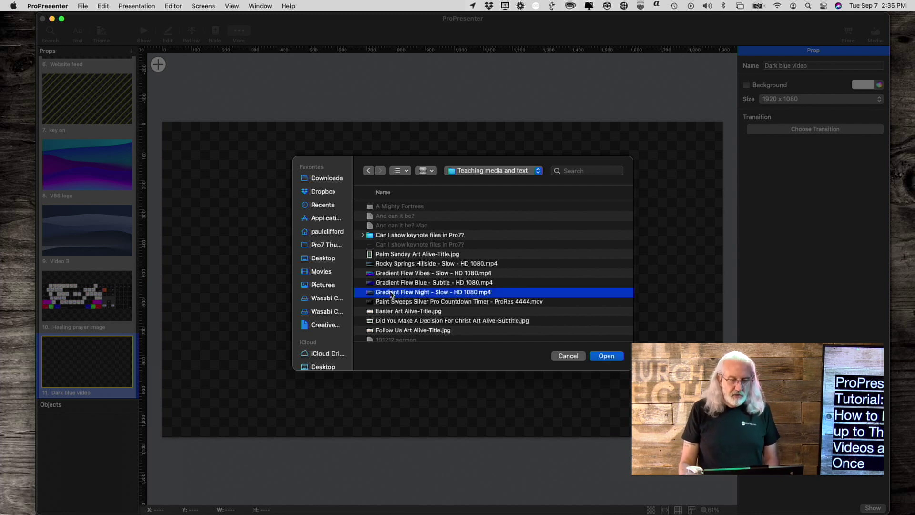
pyautogui.press('space')
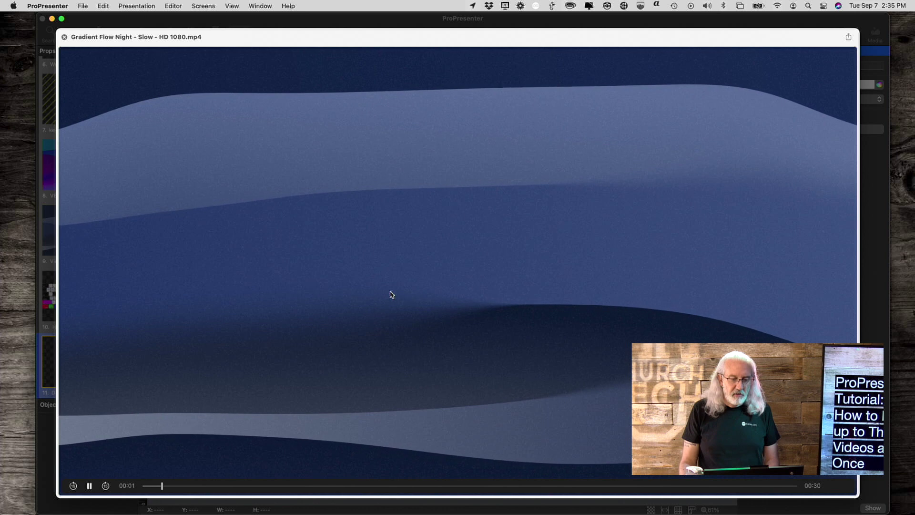
pyautogui.press('space')
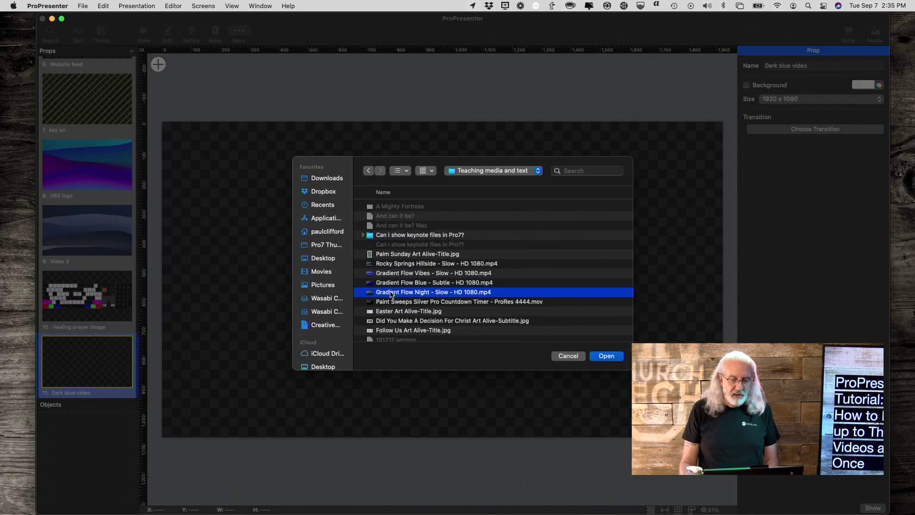
pyautogui.click(607, 357)
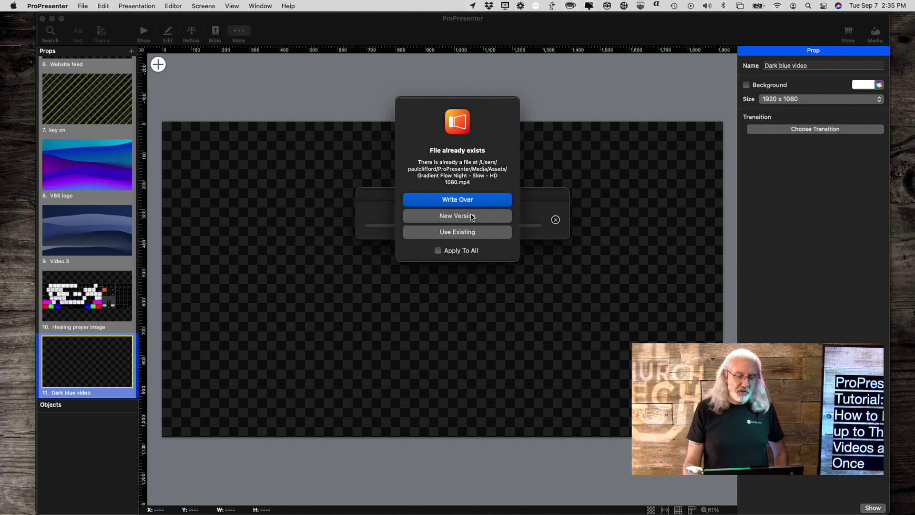
pyautogui.click(464, 233)
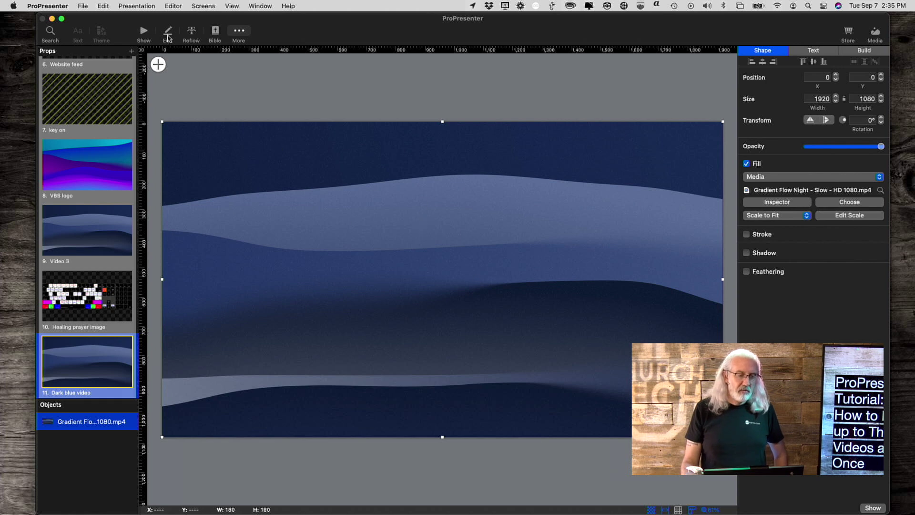
# - In Show view, add a Props action for Dark blue video to slide 1
pyautogui.click(144, 32)
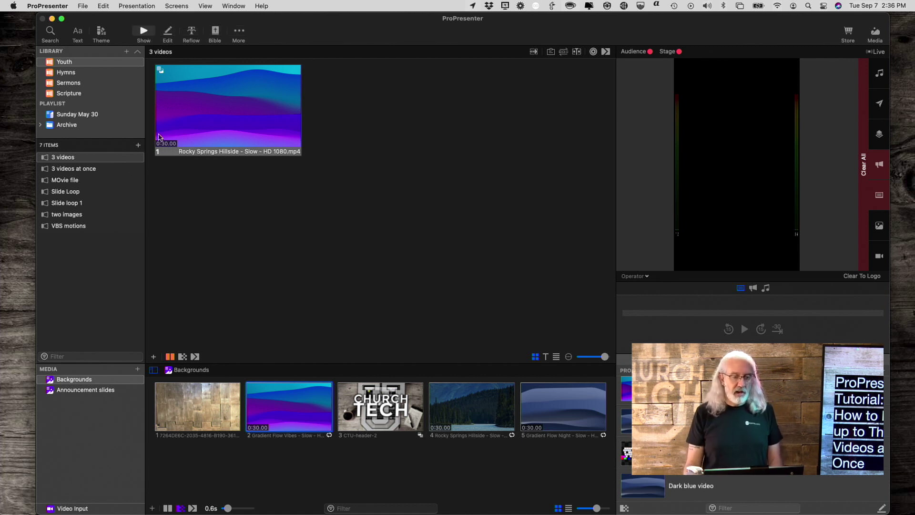
pyautogui.rightClick(206, 118)
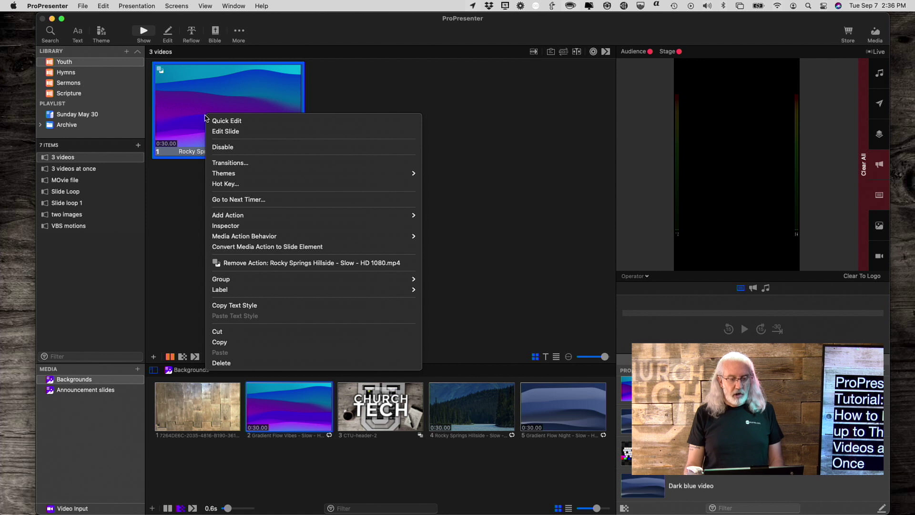
pyautogui.moveTo(239, 214)
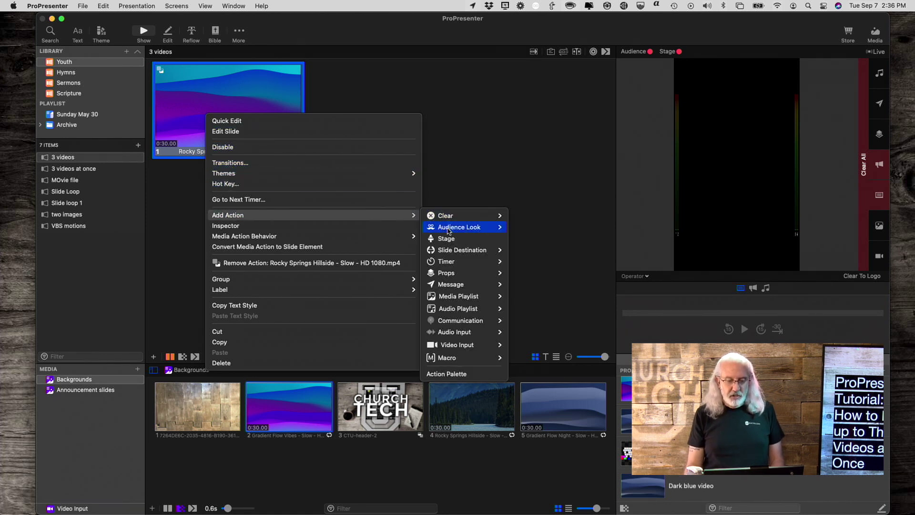
pyautogui.moveTo(459, 273)
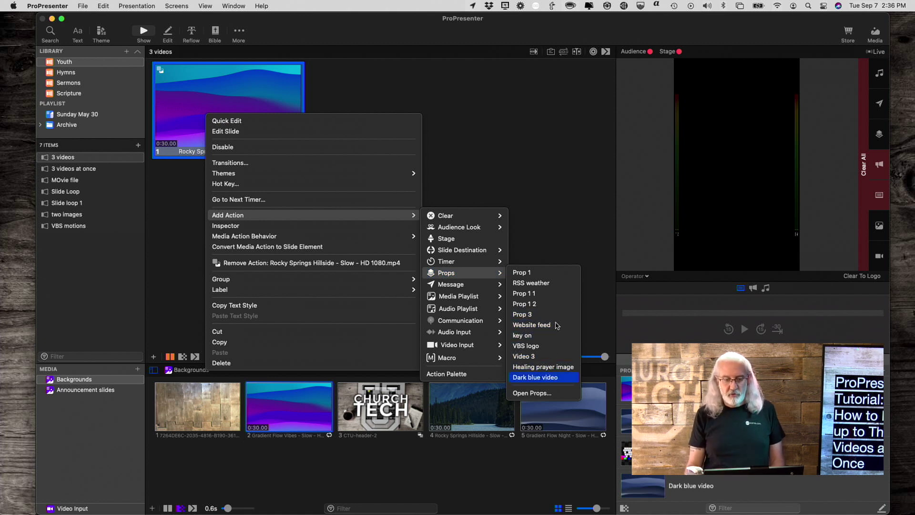
pyautogui.click(581, 228)
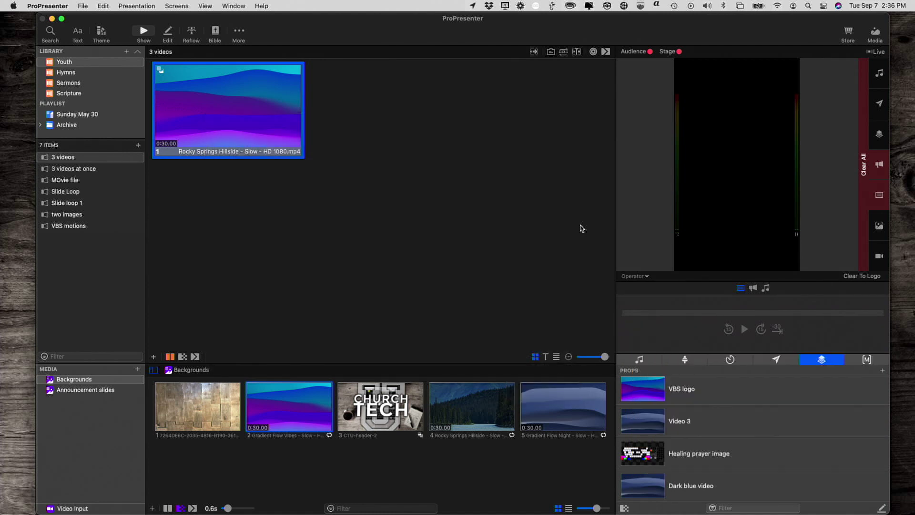
pyautogui.click(867, 360)
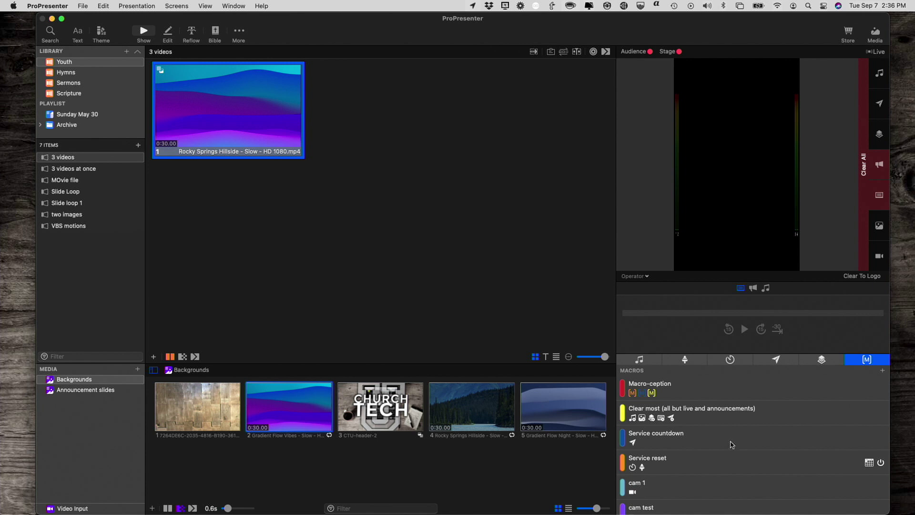
pyautogui.scroll(-5, 732, 444)
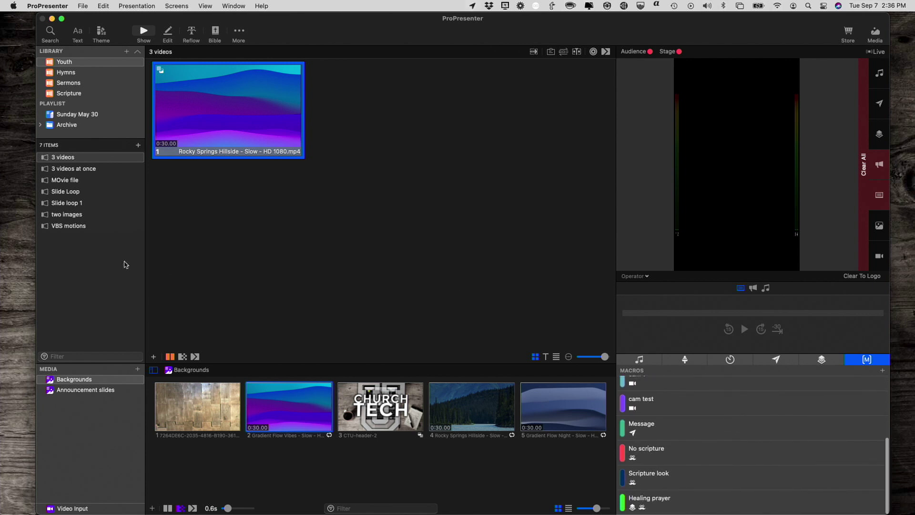
pyautogui.rightClick(215, 128)
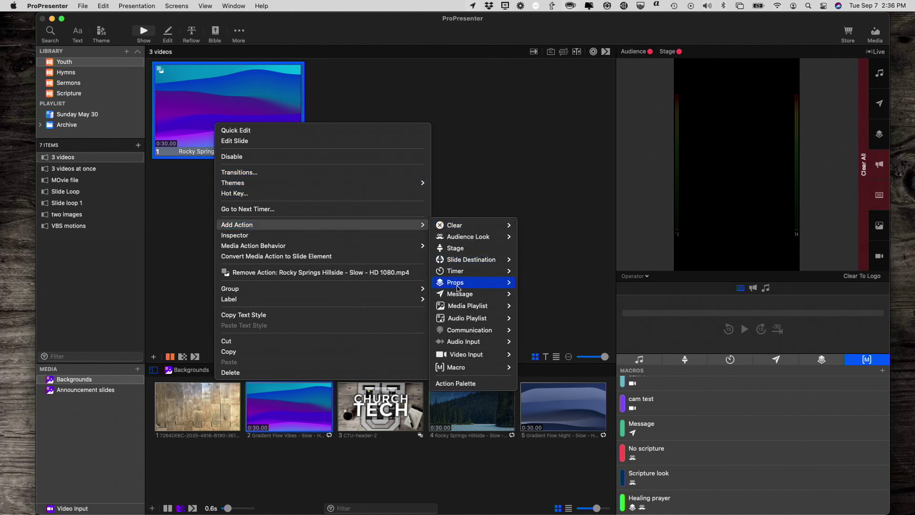
pyautogui.moveTo(459, 367)
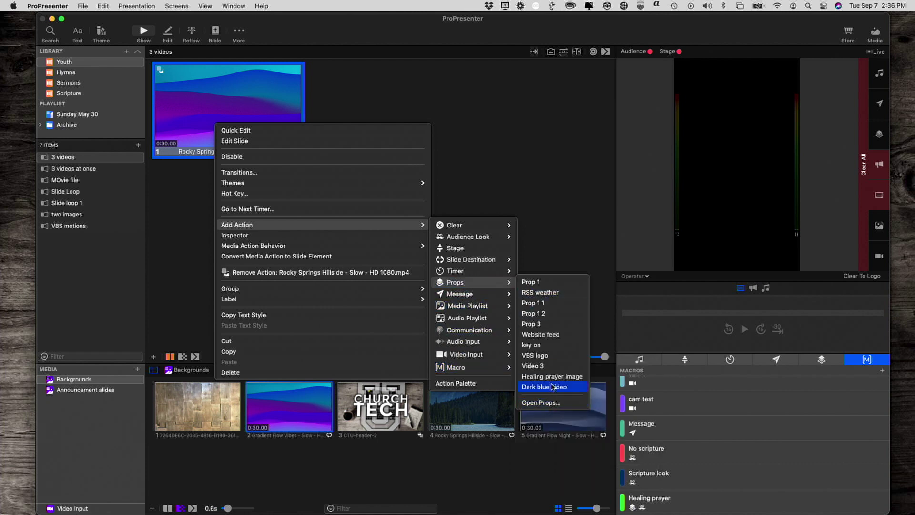
pyautogui.click(551, 387)
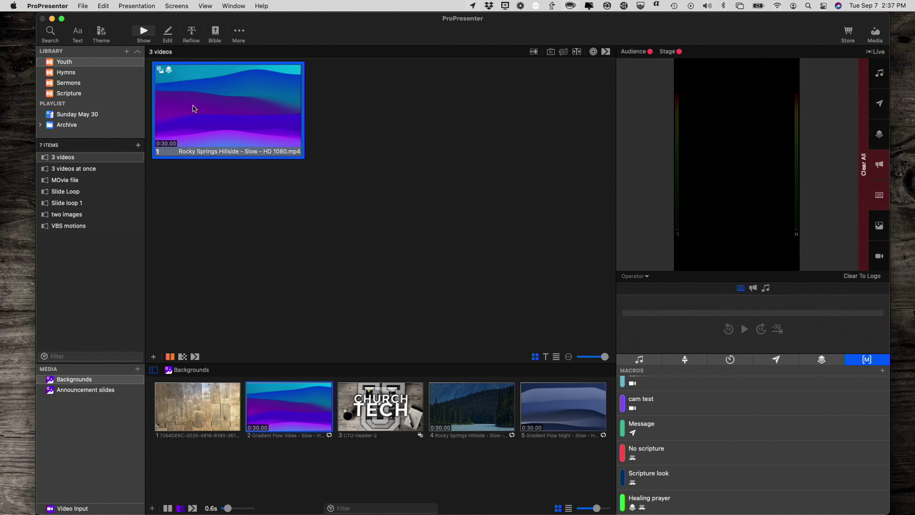
# - Save the edited 3 videos look in the Looks editor and close that window
pyautogui.click(175, 6)
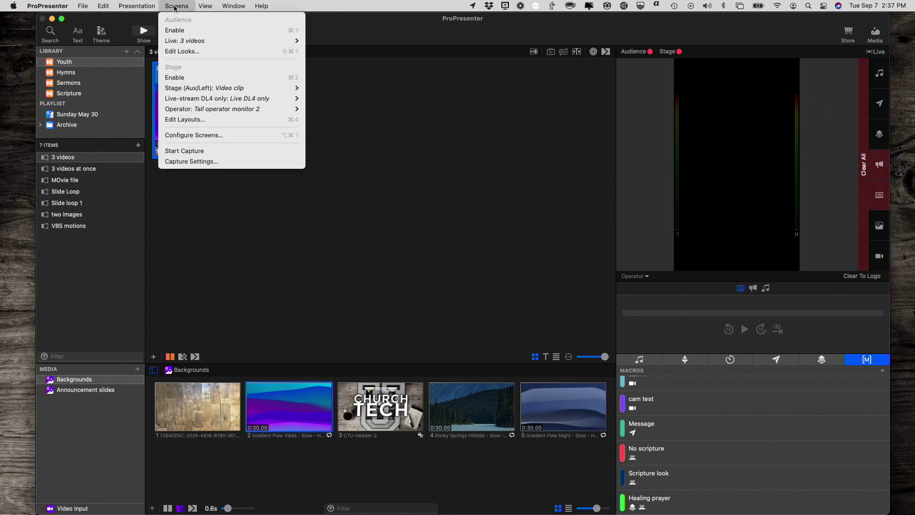
pyautogui.click(176, 52)
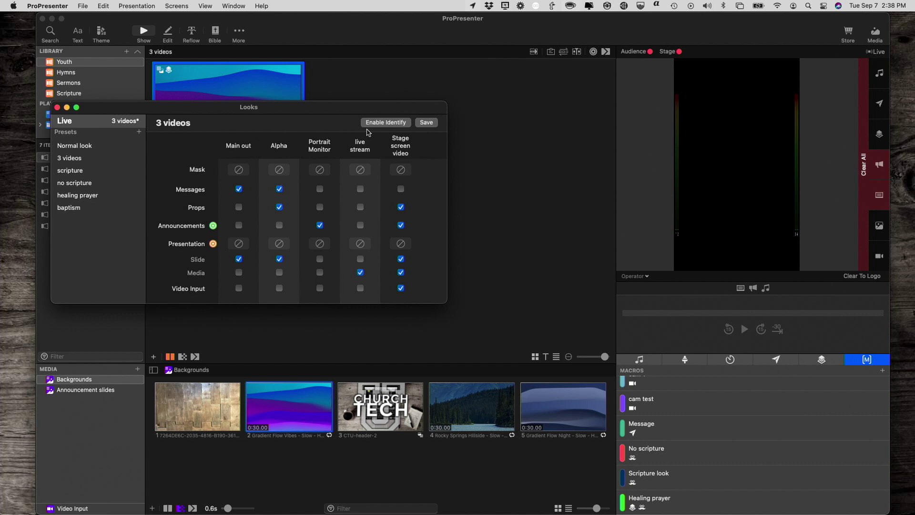
pyautogui.click(428, 123)
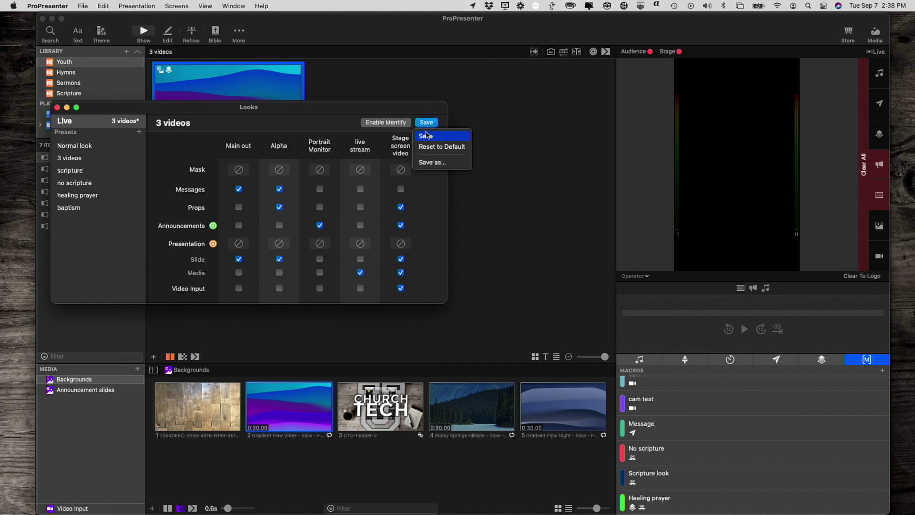
pyautogui.click(427, 136)
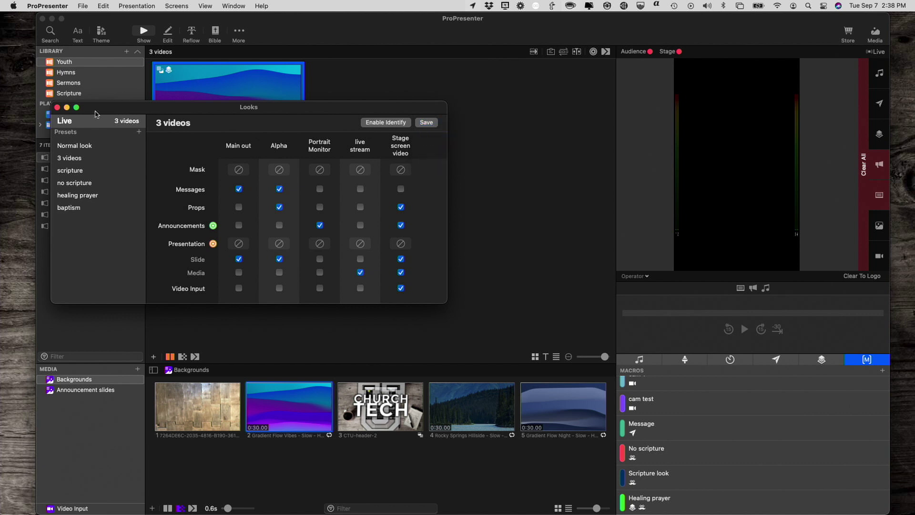
pyautogui.click(57, 107)
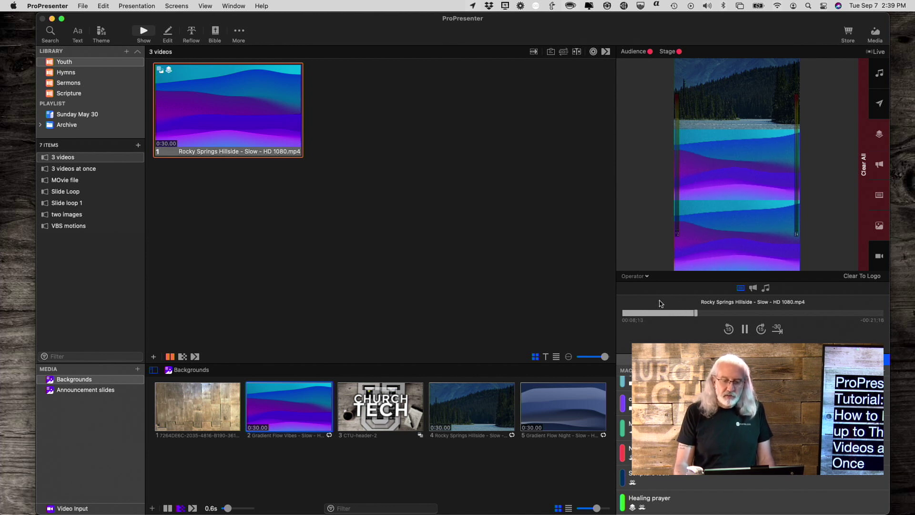
# - Switch the Operator preview to Stage (Aux/Left) and open the stage layout editor from Screens
pyautogui.click(647, 277)
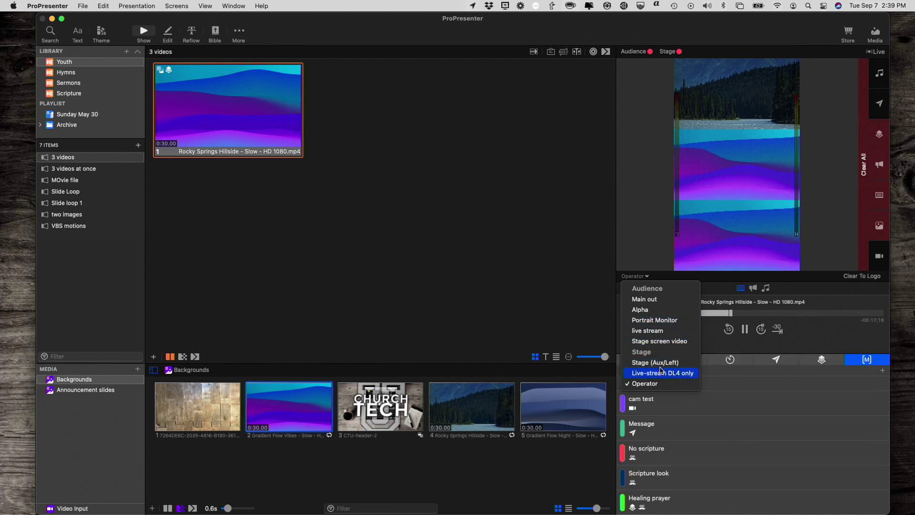
pyautogui.click(660, 363)
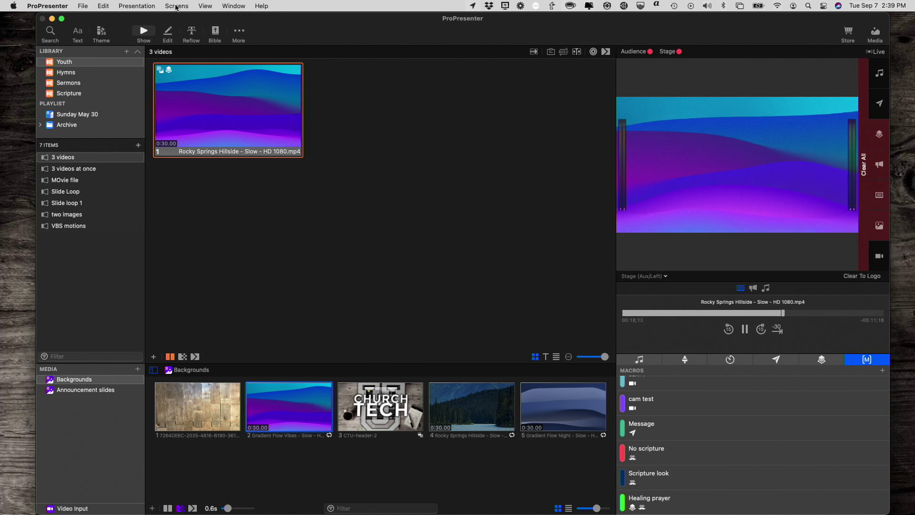
pyautogui.click(205, 6)
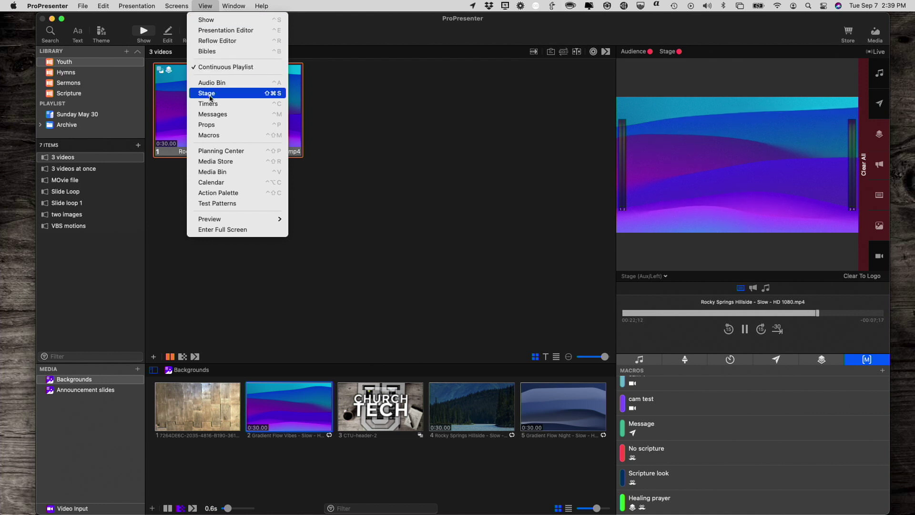
pyautogui.moveTo(177, 6)
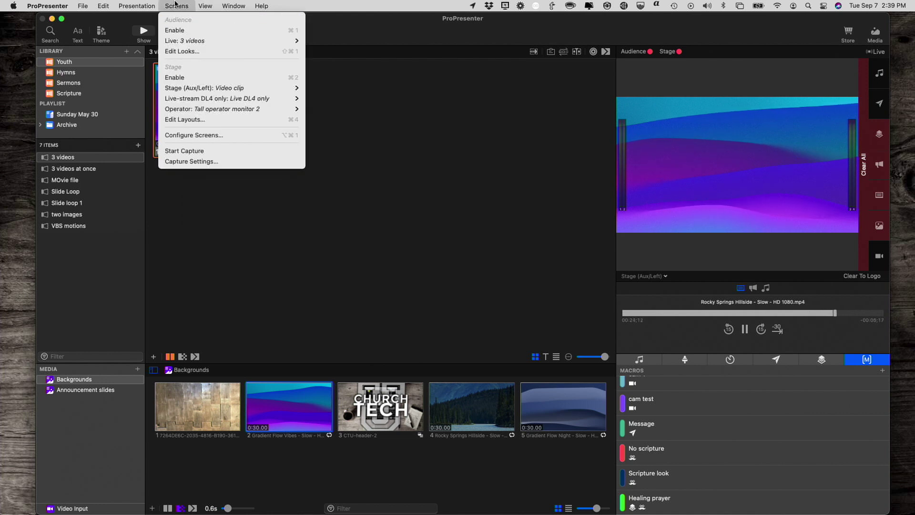
pyautogui.click(186, 120)
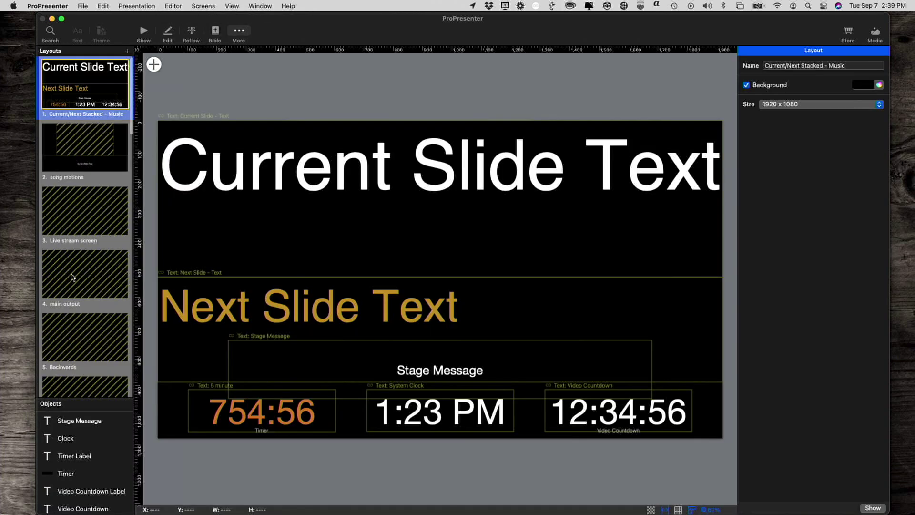
# - Browse the stage layouts list and select the Video clip layout
pyautogui.scroll(-10, 73, 277)
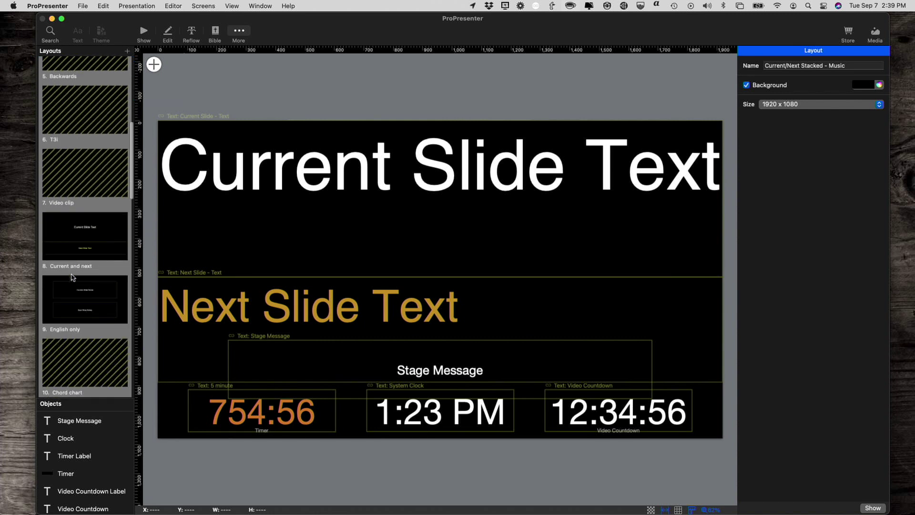
pyautogui.scroll(-5, 72, 278)
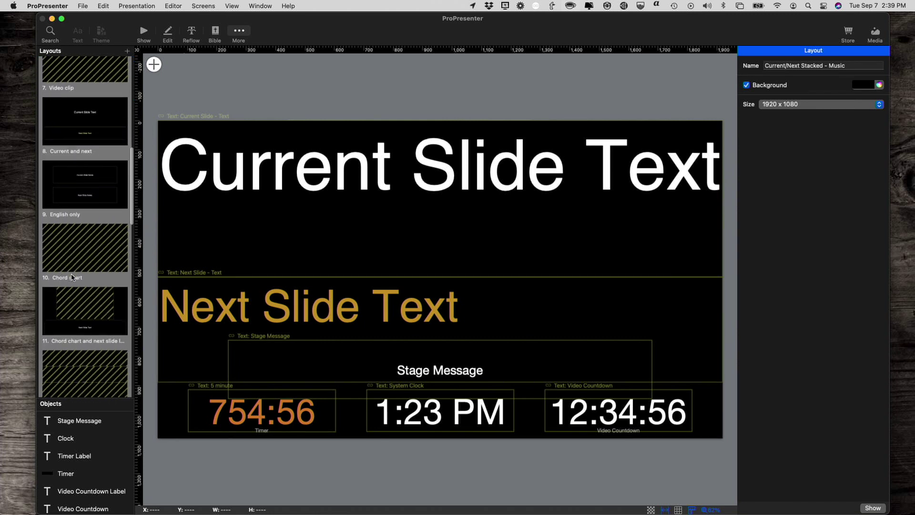
pyautogui.scroll(-7, 73, 277)
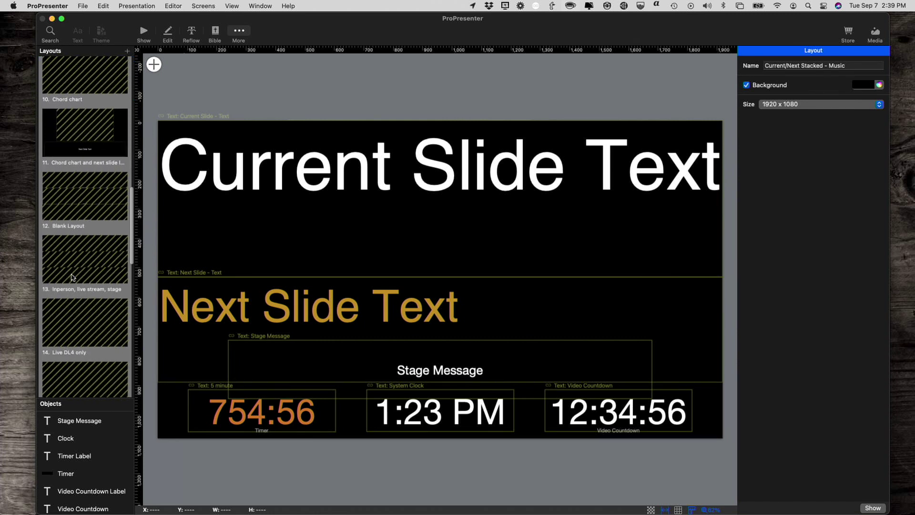
pyautogui.scroll(-1, 73, 277)
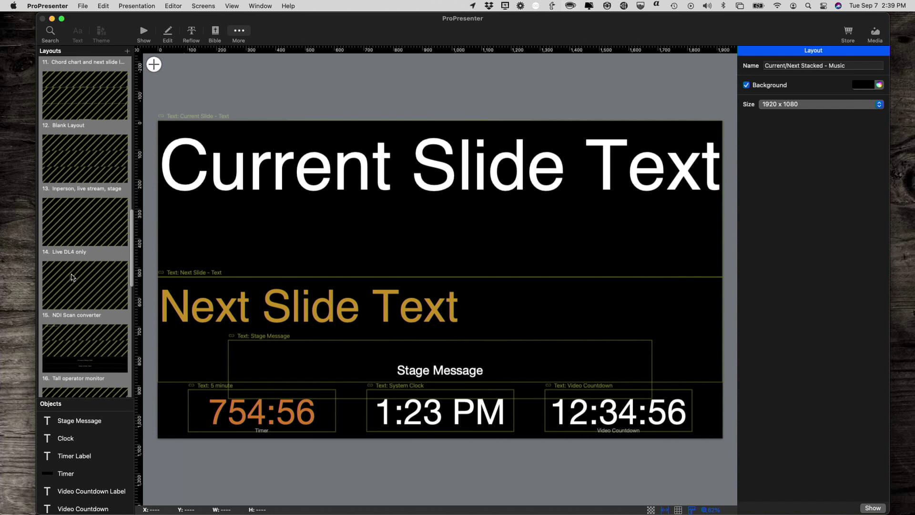
pyautogui.scroll(-8, 72, 278)
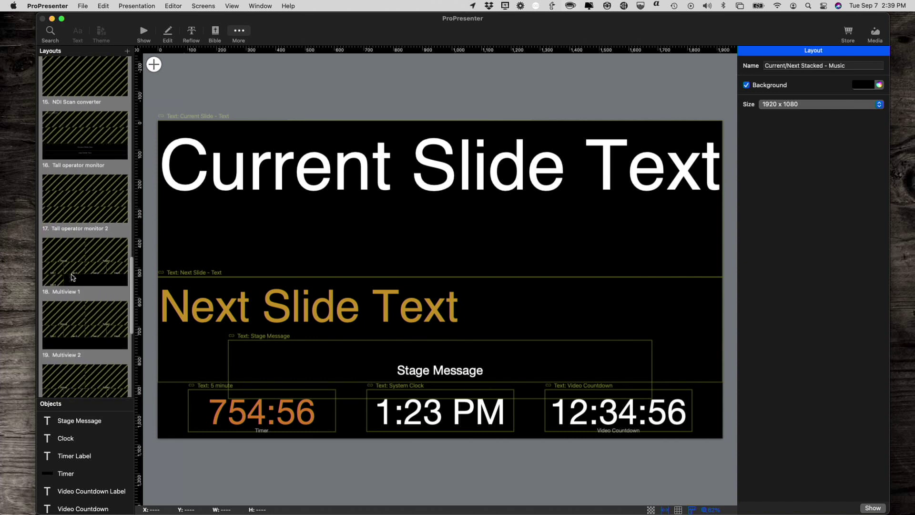
pyautogui.scroll(-8, 72, 277)
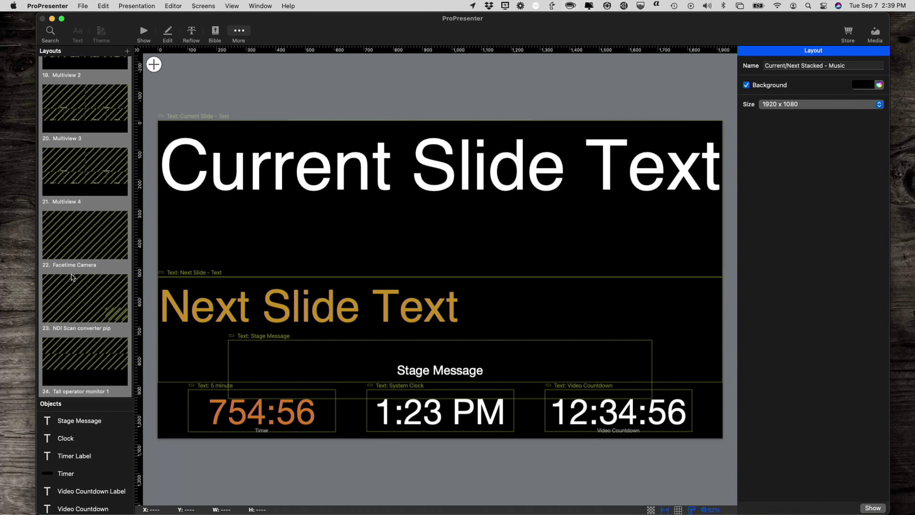
pyautogui.scroll(20, 73, 278)
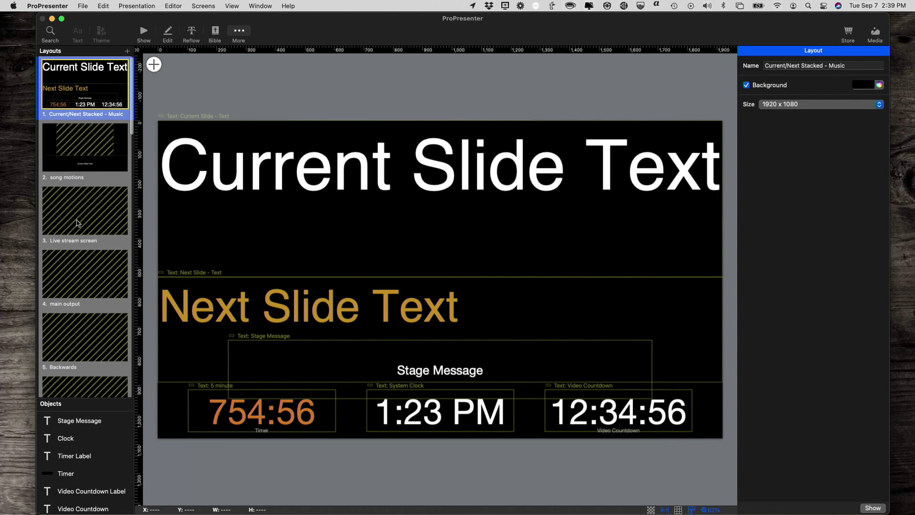
pyautogui.click(80, 218)
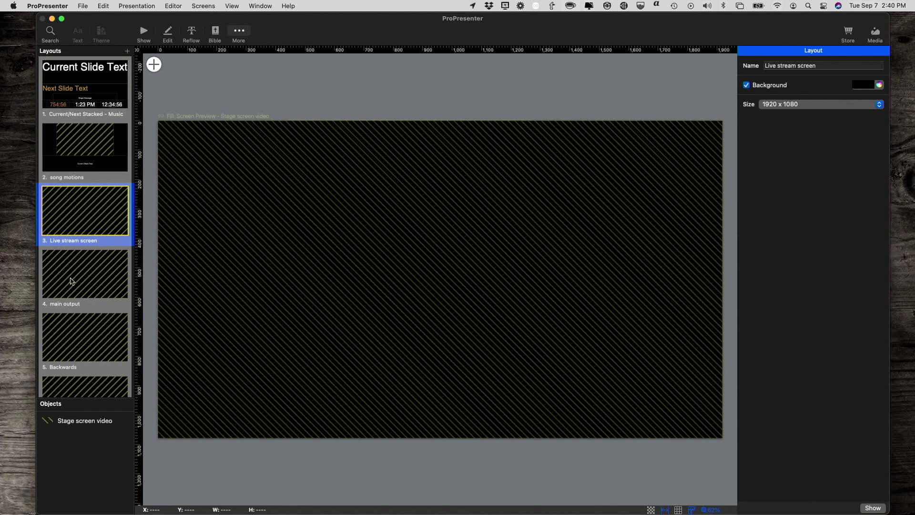
pyautogui.scroll(-5, 71, 281)
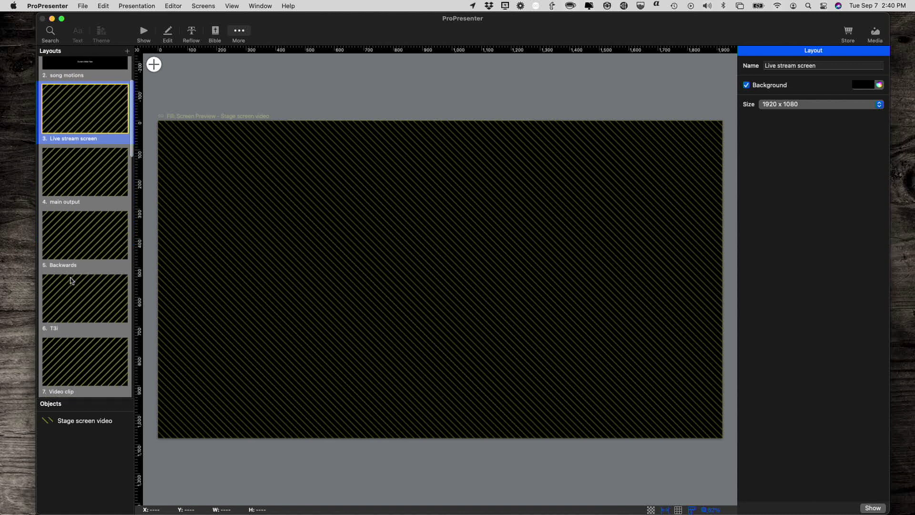
pyautogui.scroll(-4, 71, 281)
pyautogui.click(72, 281)
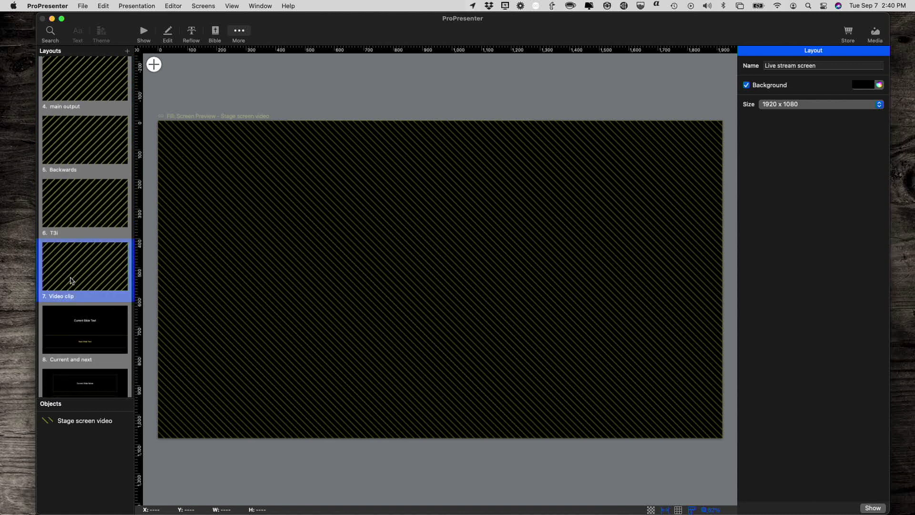
# - Fill the layout's preview object with the Stage screen video output, then return to the show view
pyautogui.click(333, 263)
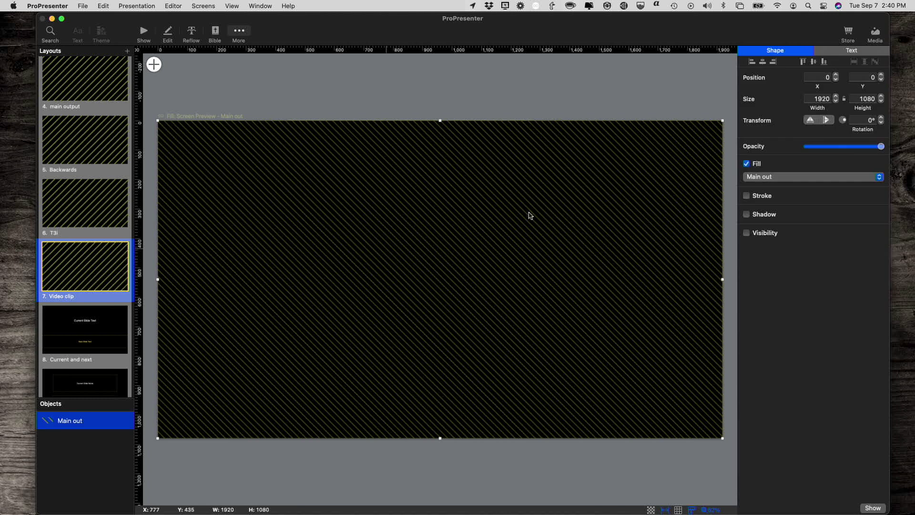
pyautogui.click(879, 178)
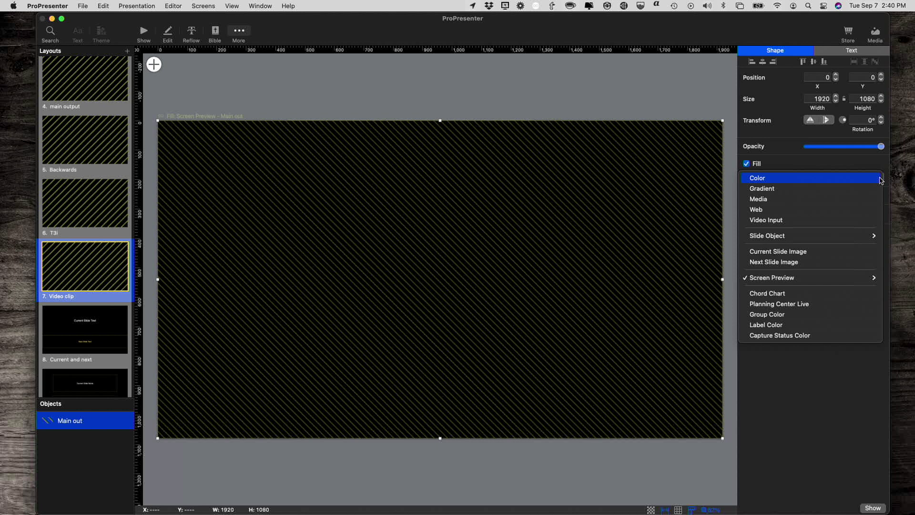
pyautogui.moveTo(847, 279)
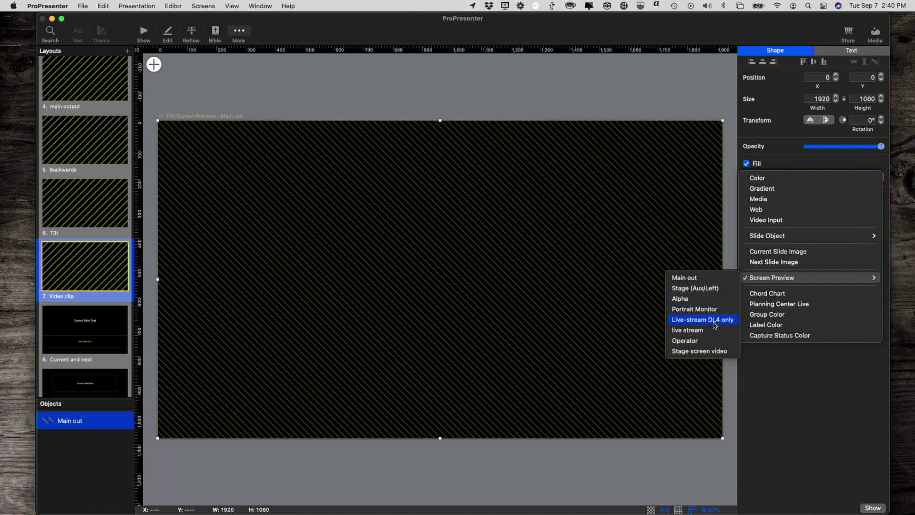
pyautogui.click(712, 351)
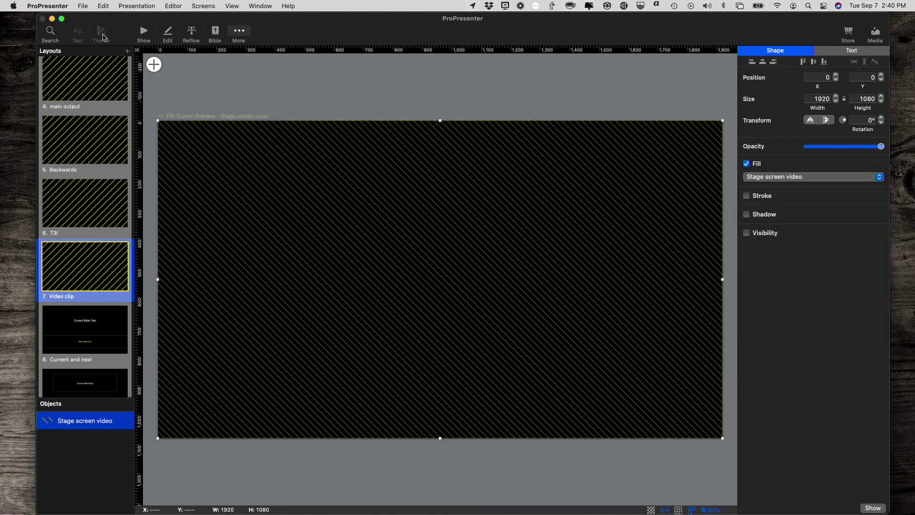
pyautogui.click(144, 32)
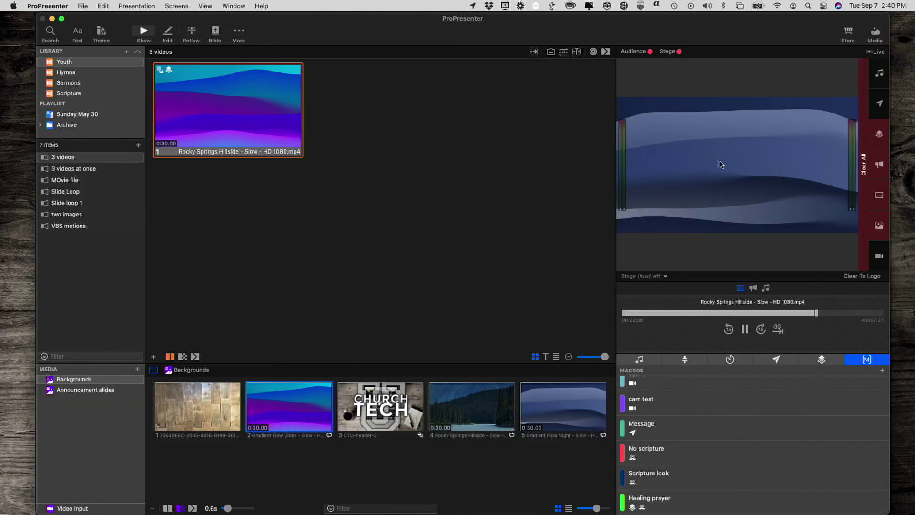
# - Preview the Operator screen, clear the slide and media layers, and relaunch the 3 videos slide
pyautogui.click(665, 276)
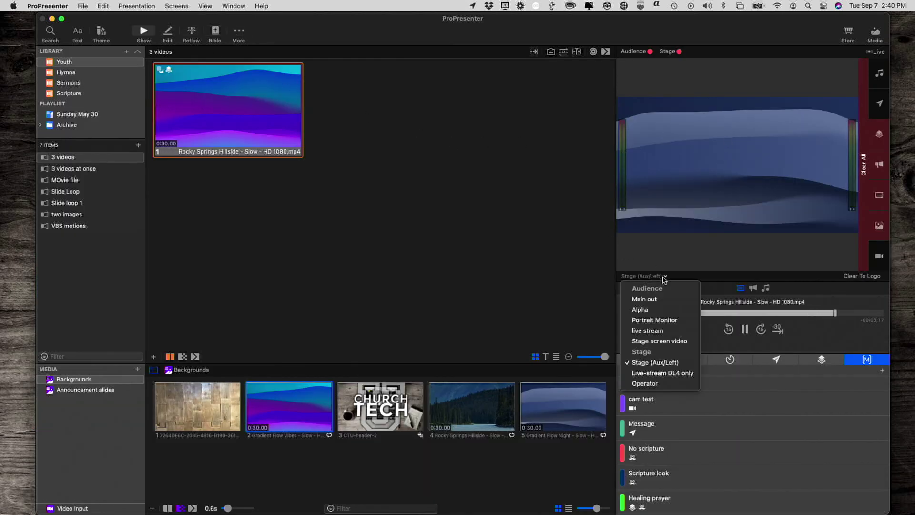
pyautogui.click(651, 385)
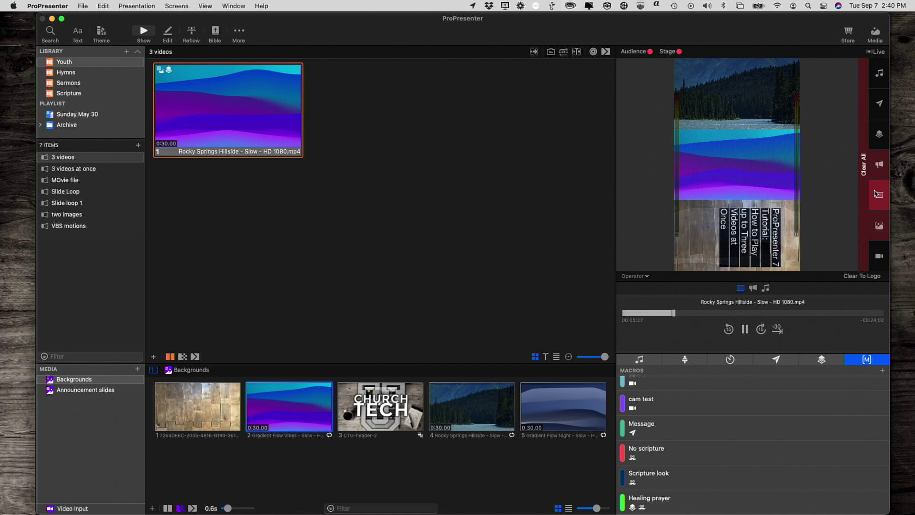
pyautogui.click(877, 194)
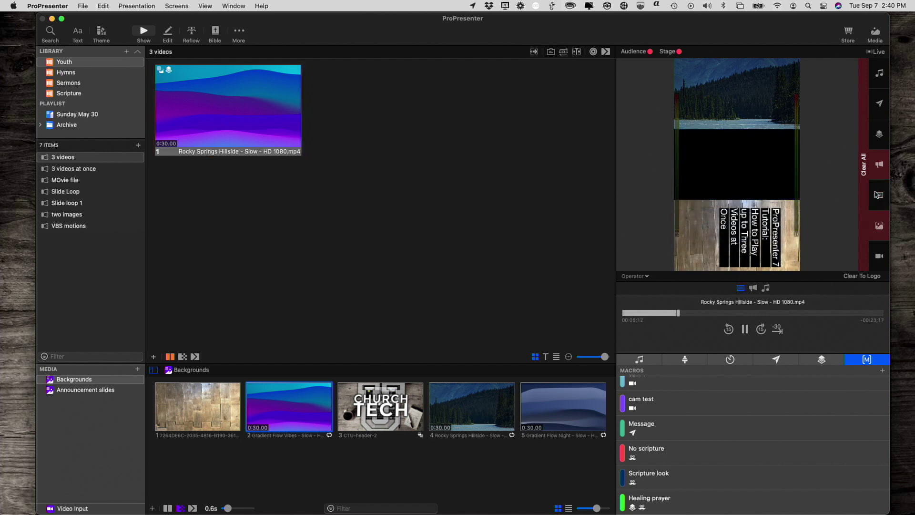
pyautogui.click(877, 233)
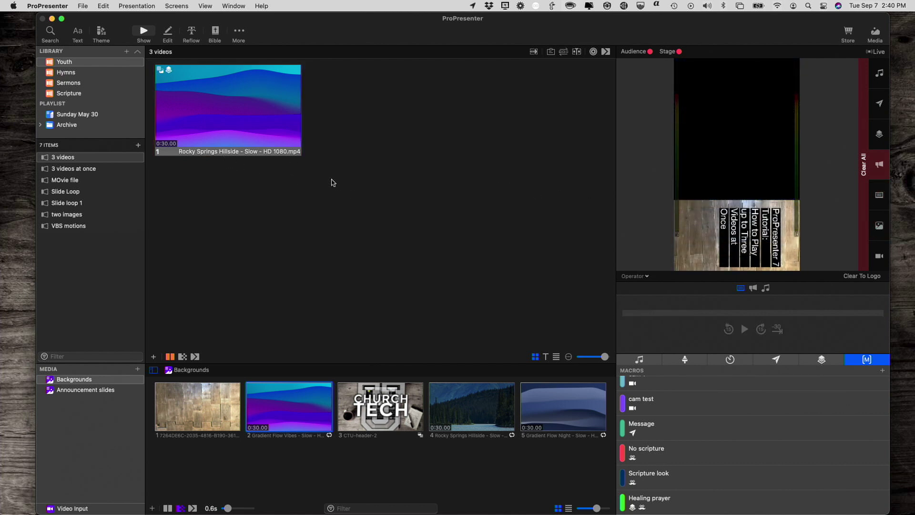
pyautogui.click(198, 109)
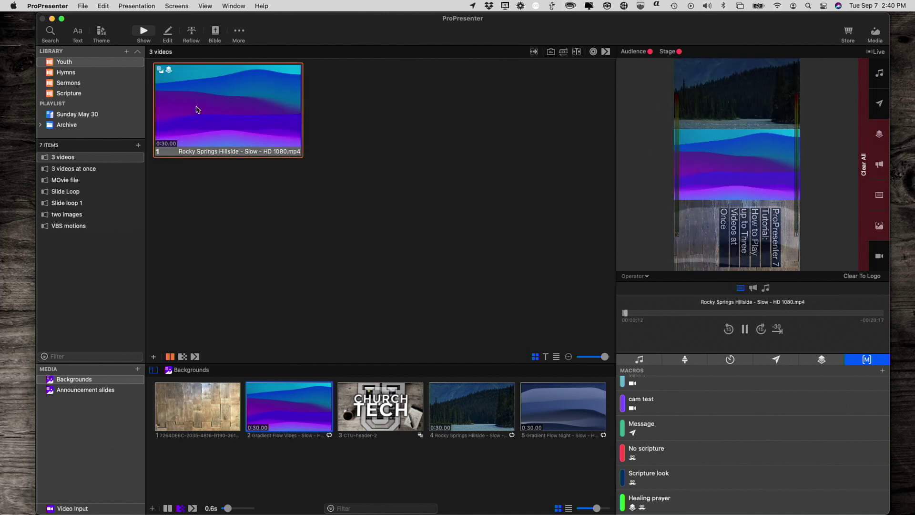